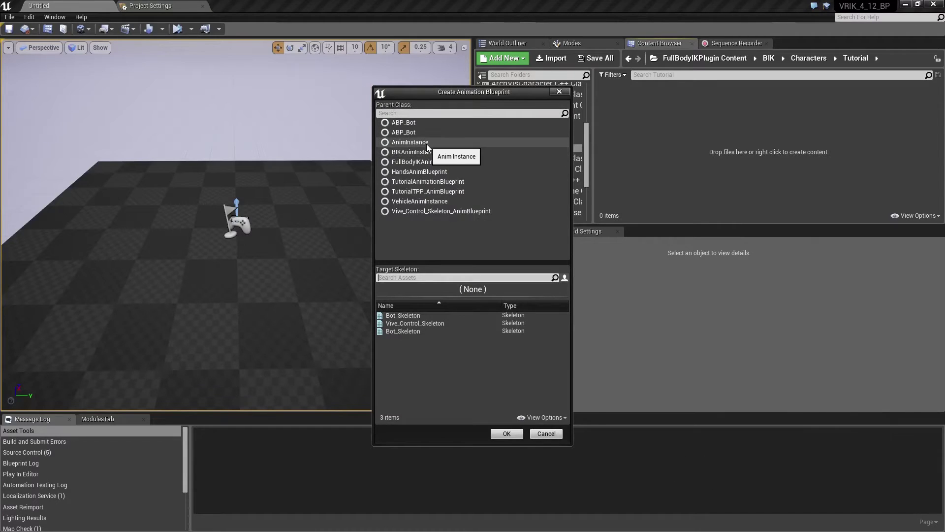
# Step: Create an animation blueprint with parent class AnimInstance and target skeleton Bot_Skeleton, and name it ABP_Bot_Tutorial
pyautogui.click(410, 142)
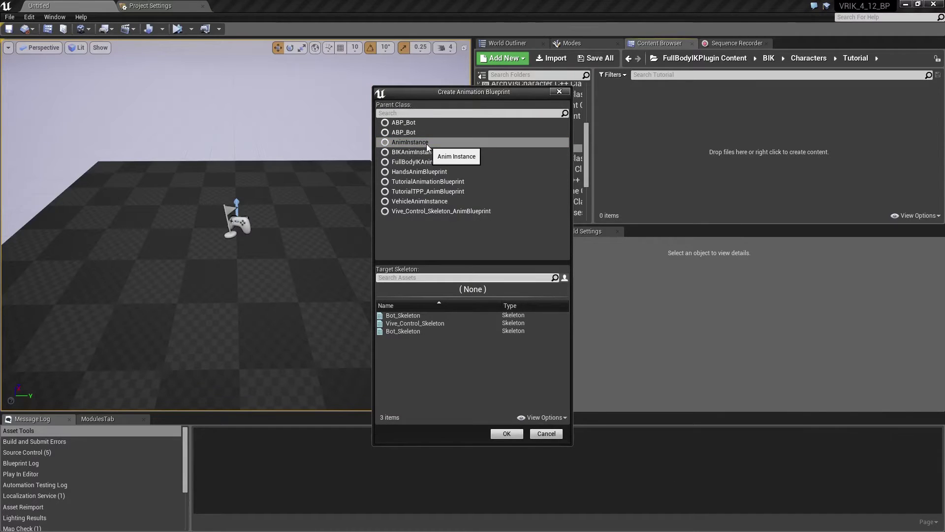
pyautogui.click(403, 331)
pyautogui.click(506, 435)
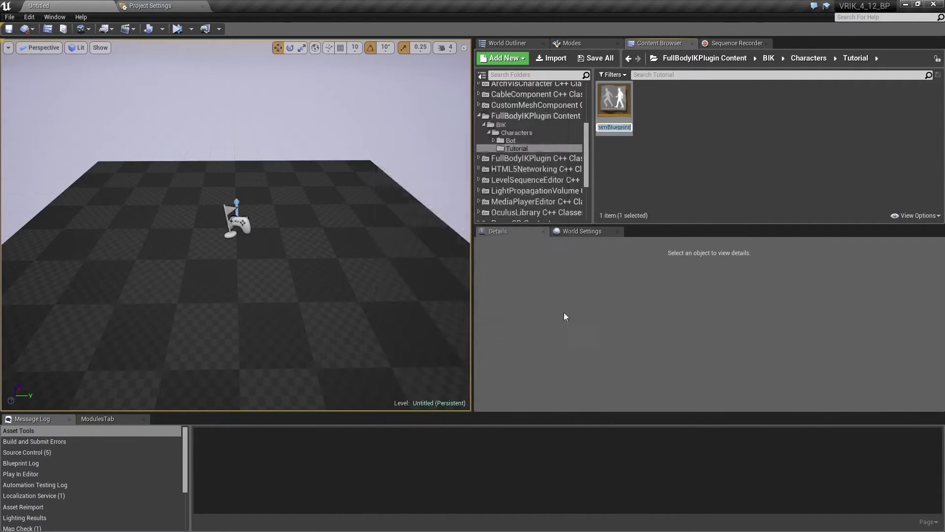
pyautogui.write('AB')
pyautogui.write('P_Bot')
pyautogui.write('_Tutorial')
pyautogui.press('Return')
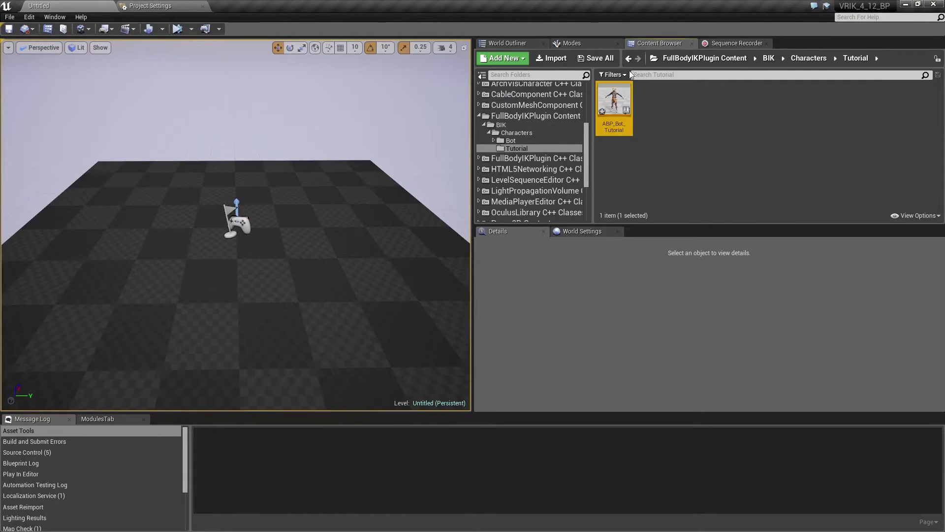
# Step: Open the ABP_Bot_Tutorial animation blueprint to edit its anim graph
pyautogui.doubleClick(598, 114)
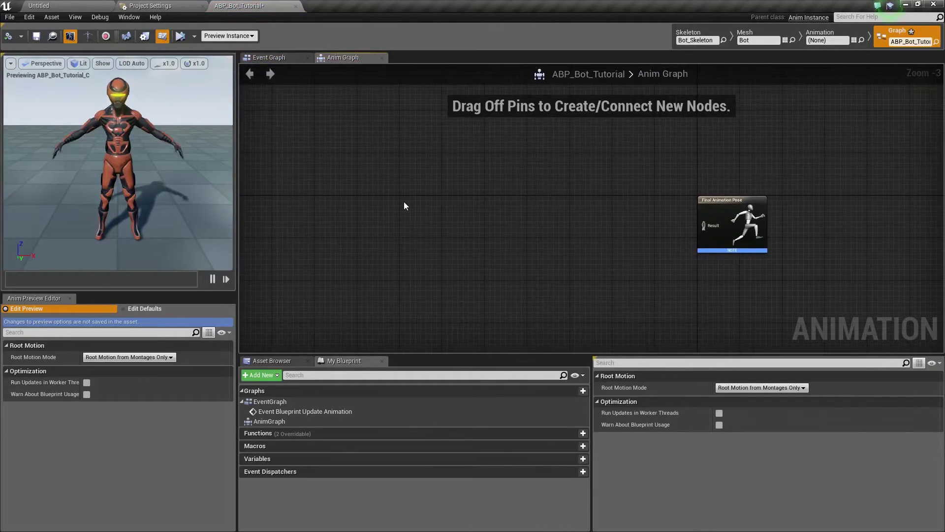
pyautogui.rightClick(361, 210)
pyautogui.click(358, 200)
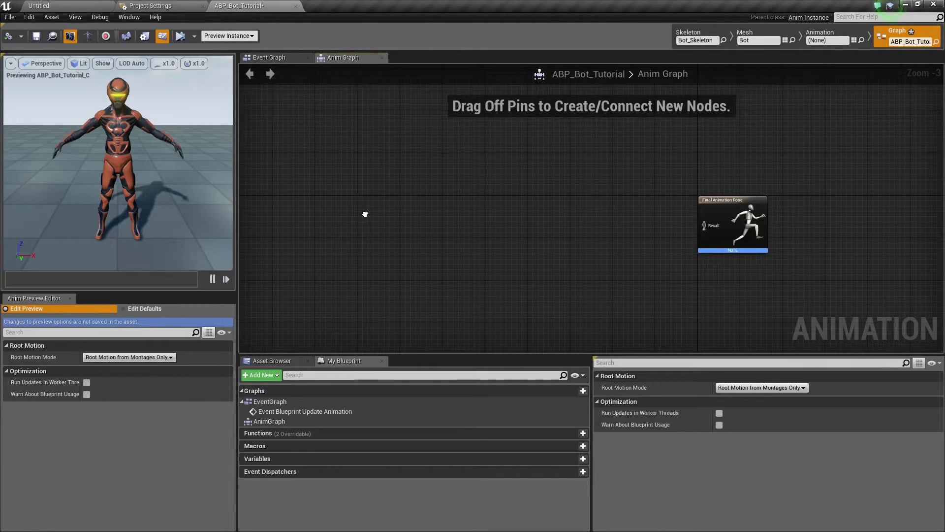
pyautogui.moveTo(365, 214); pyautogui.dragTo(427, 198, button='right')
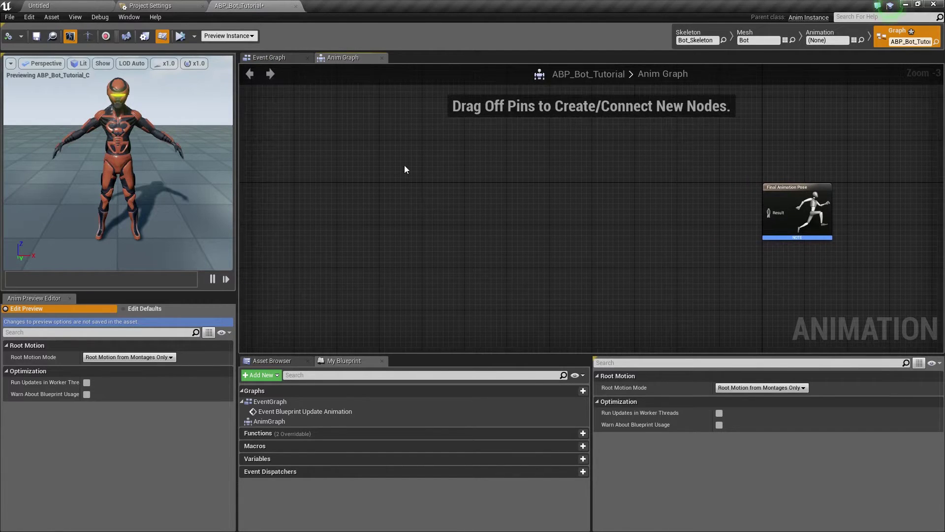
pyautogui.rightClick(419, 199)
pyautogui.write('play')
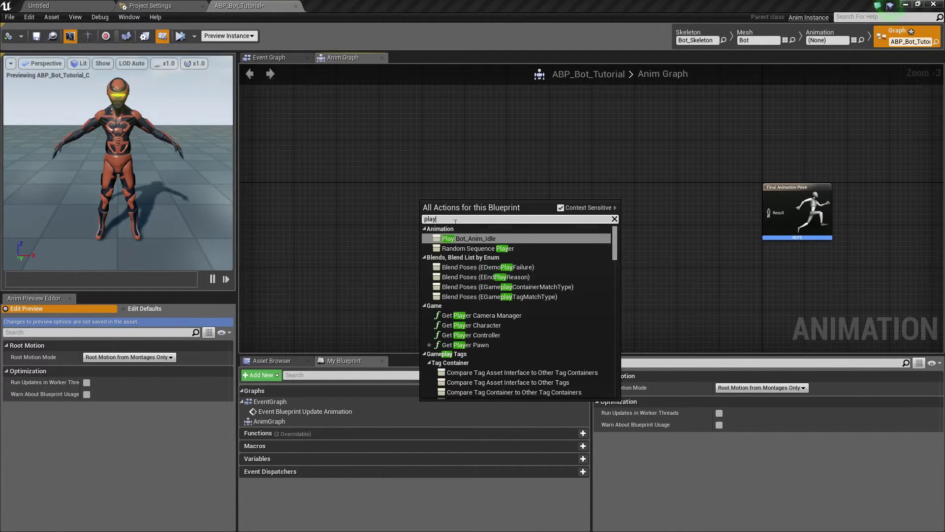
pyautogui.click(461, 248)
pyautogui.moveTo(452, 194); pyautogui.dragTo(466, 233)
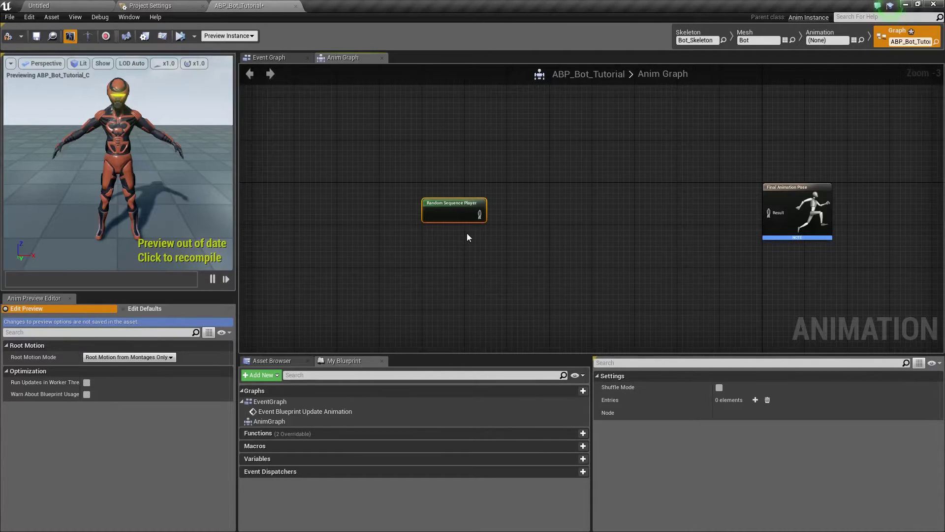
pyautogui.press('Delete')
# Step: Add a Play Bot_Anim_Idle node to the anim graph and place it well before the Final Animation Pose
pyautogui.rightClick(420, 206)
pyautogui.write('idle')
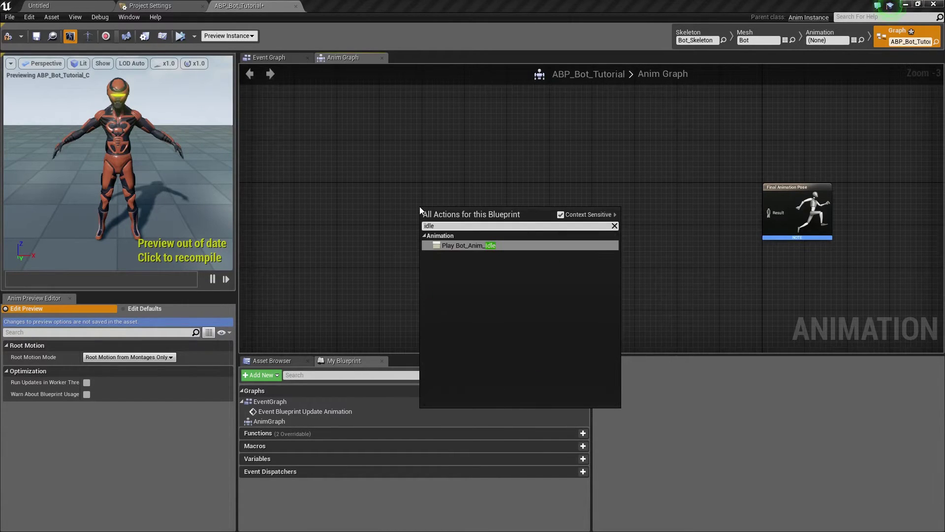
pyautogui.click(459, 246)
pyautogui.moveTo(456, 207); pyautogui.dragTo(370, 188)
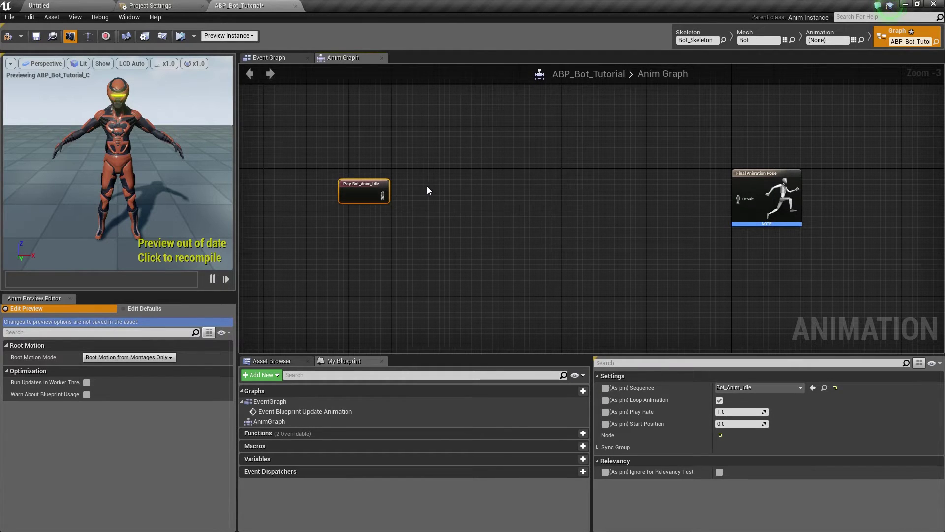
# Step: Add a BIK node beside the idle animation node and connect the idle pose output to its Component Pose input
pyautogui.rightClick(436, 192)
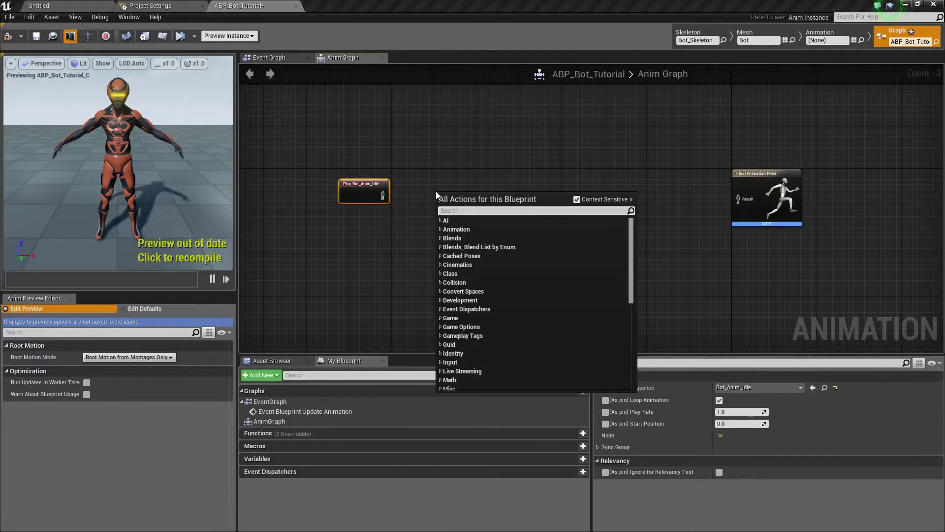
pyautogui.write('bik')
pyautogui.press('Return')
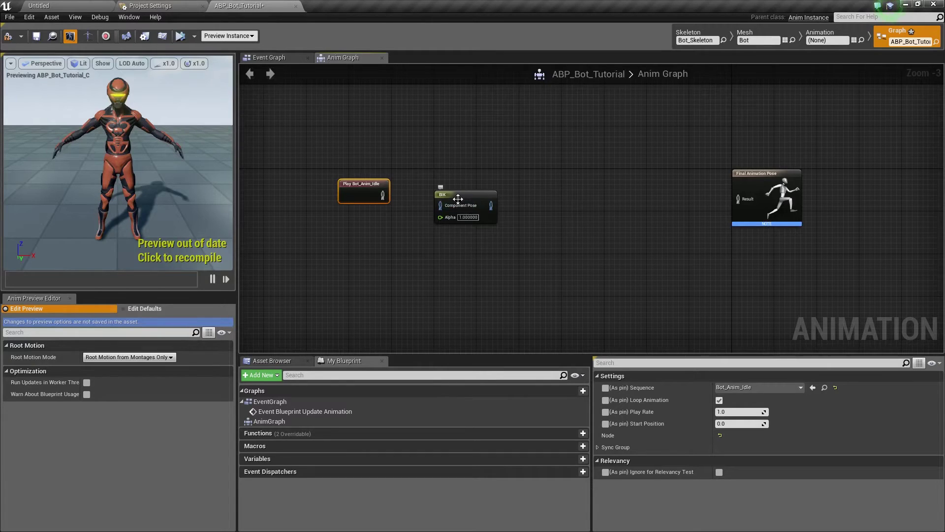
pyautogui.moveTo(462, 202); pyautogui.dragTo(465, 175)
pyautogui.moveTo(381, 197); pyautogui.dragTo(403, 185)
pyautogui.click(459, 185)
pyautogui.moveTo(521, 211); pyautogui.dragTo(446, 199, button='right')
# Step: Add a BLook node fed by the BIK output and connect its output to the Final Animation Pose result
pyautogui.moveTo(409, 184); pyautogui.dragTo(436, 182)
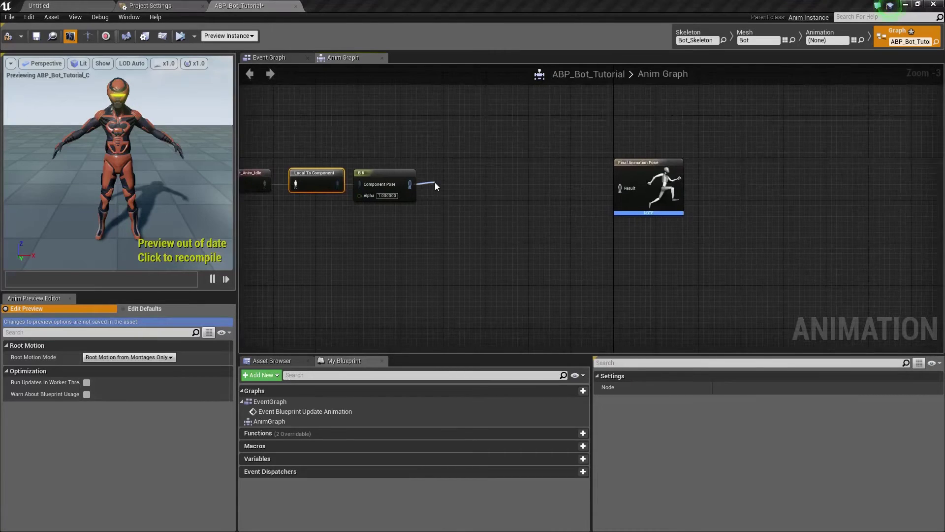
pyautogui.write('local')
pyautogui.press('Return')
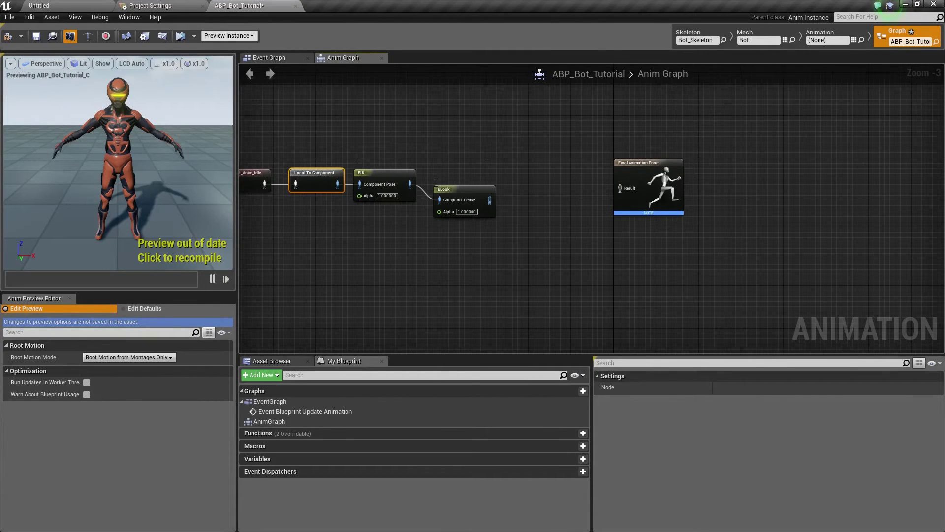
pyautogui.click(462, 193)
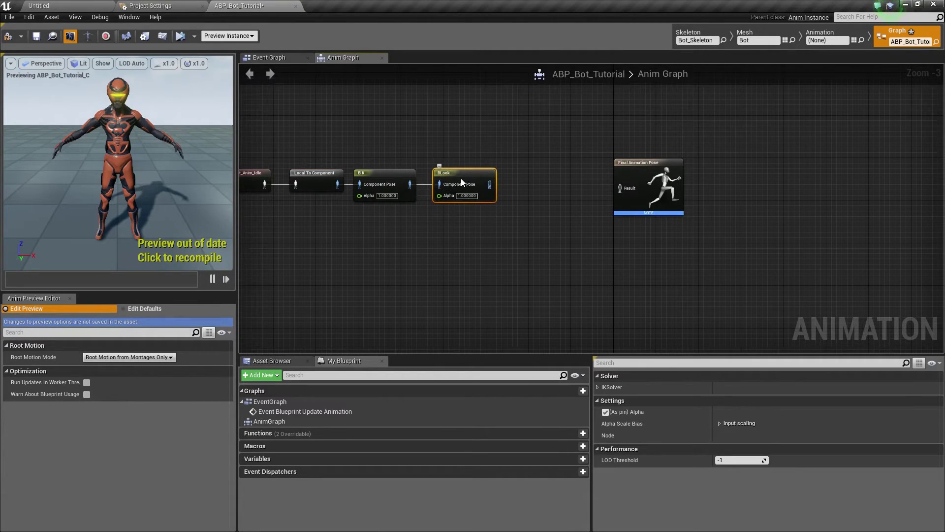
pyautogui.click(454, 213)
pyautogui.moveTo(489, 184); pyautogui.dragTo(621, 180)
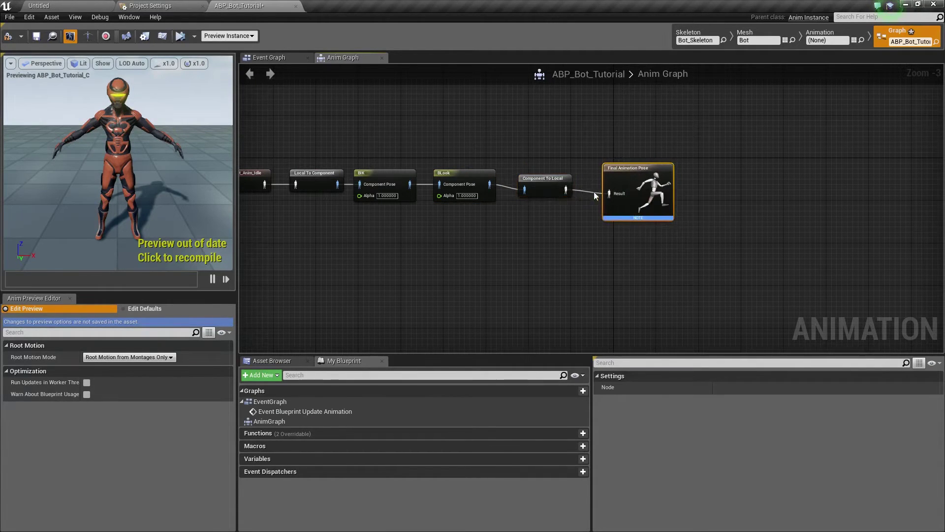
# Step: Compile the ABP_Bot_Tutorial animation blueprint, close it and return to the level editor
pyautogui.click(10, 37)
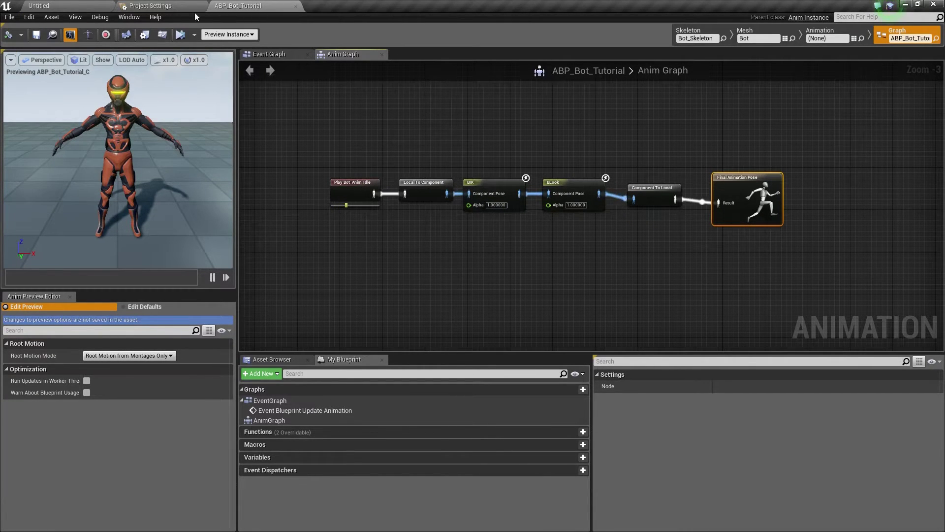
pyautogui.click(295, 6)
pyautogui.click(88, 8)
# Step: Create an Actor blueprint class in the Tutorial folder and name it BP_Bot_Tutorial
pyautogui.rightClick(685, 119)
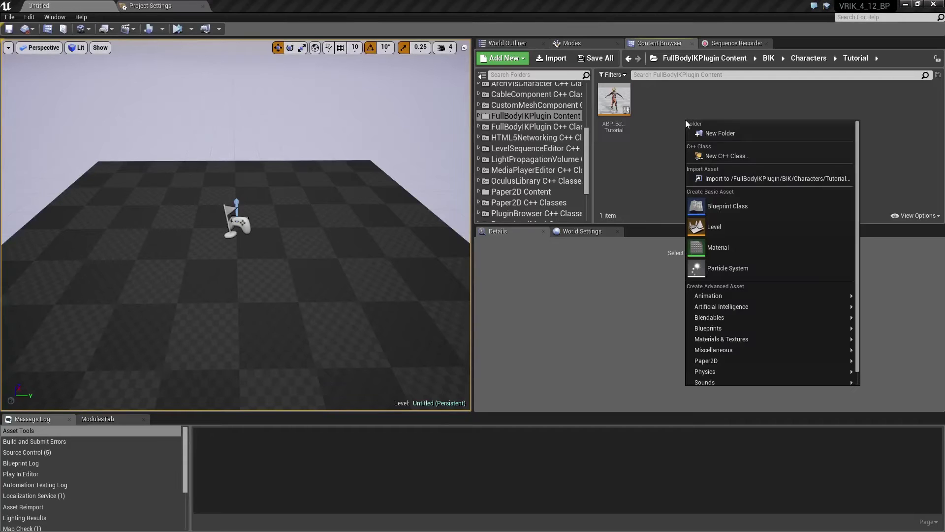
pyautogui.click(731, 206)
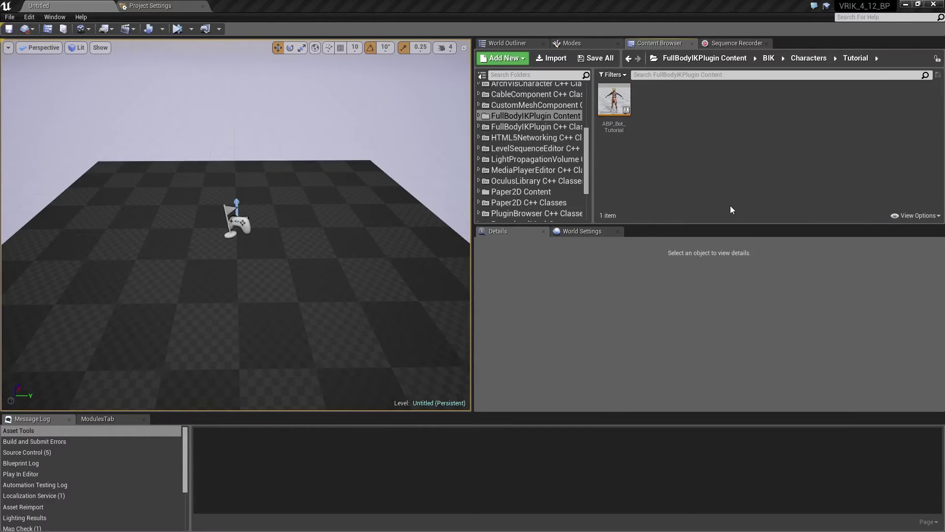
pyautogui.click(394, 177)
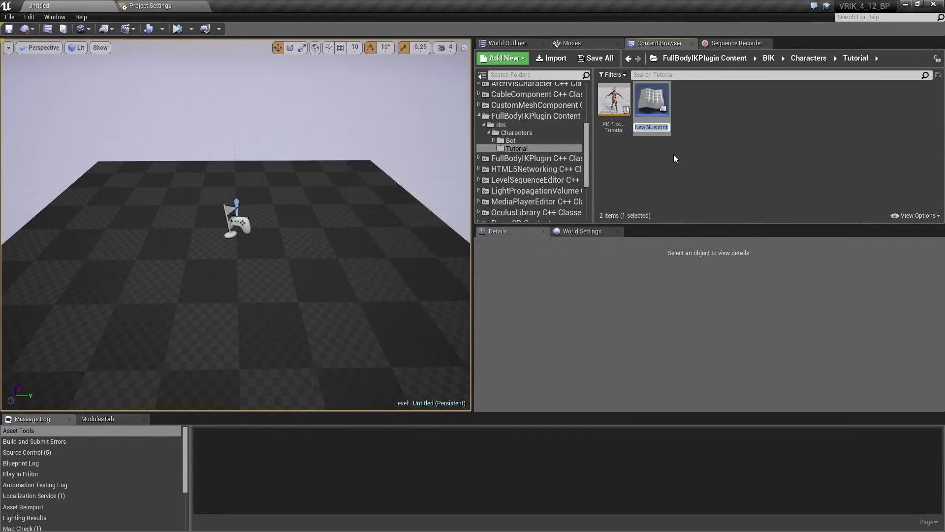
pyautogui.write('Bp')
pyautogui.write('_')
pyautogui.write('Bot_Tut')
pyautogui.write('orial')
pyautogui.press('Return')
# Step: Open BP_Bot_Tutorial, dock its editor with the main window and add a Skeletal Mesh component
pyautogui.doubleClick(649, 111)
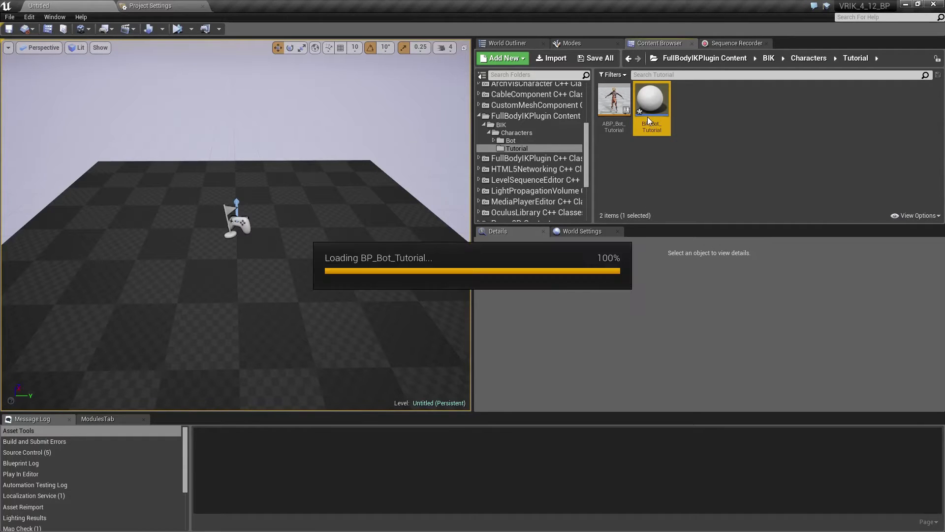
pyautogui.moveTo(93, 137); pyautogui.dragTo(136, 4)
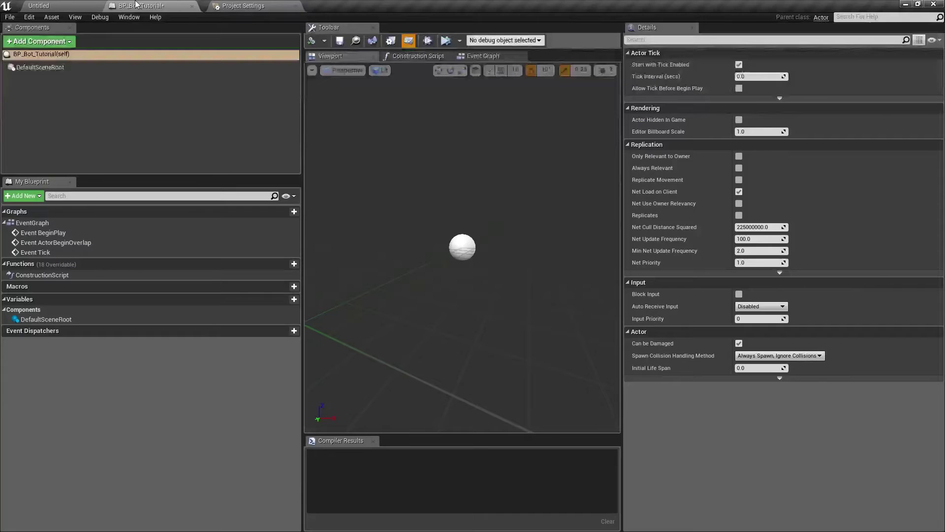
pyautogui.click(40, 45)
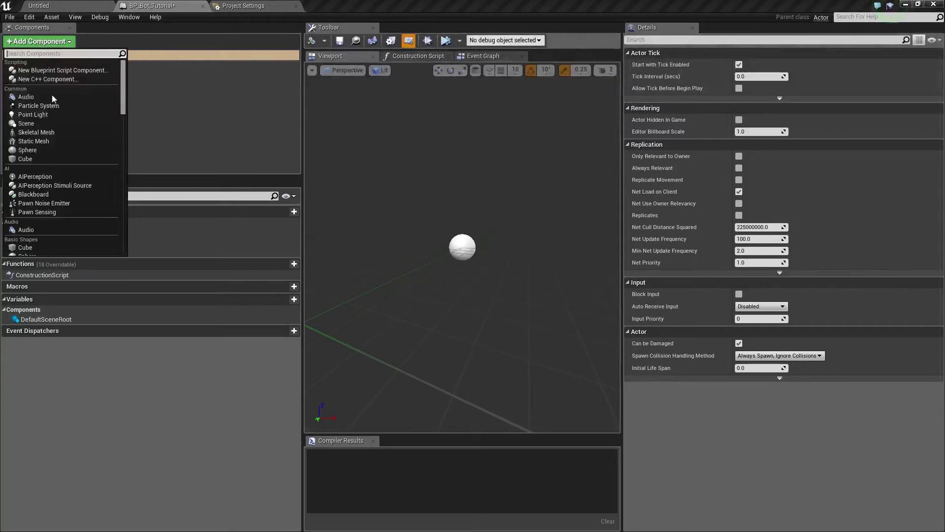
pyautogui.click(51, 133)
pyautogui.press('Return')
# Step: Assign the Bot skeletal mesh and the ABP_Bot anim class to the SkeletalMesh component, and compile the blueprint
pyautogui.click(805, 252)
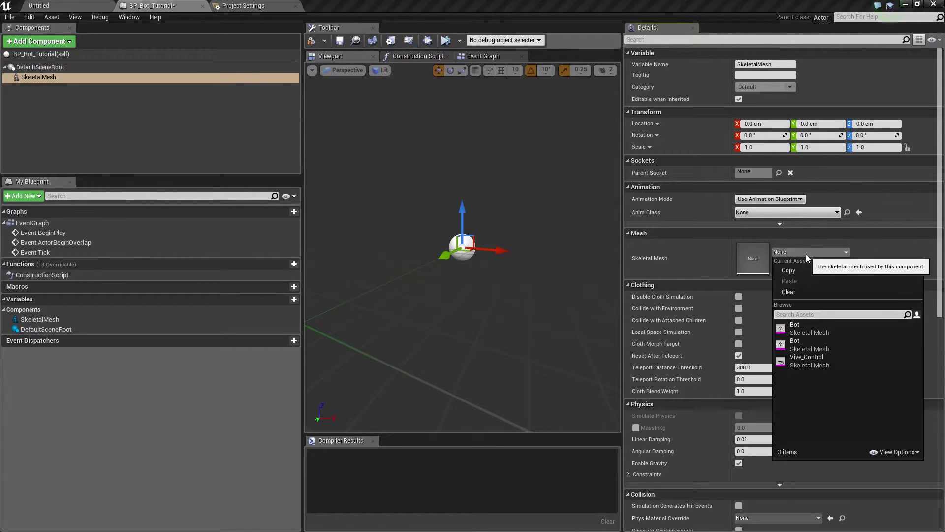
pyautogui.click(808, 326)
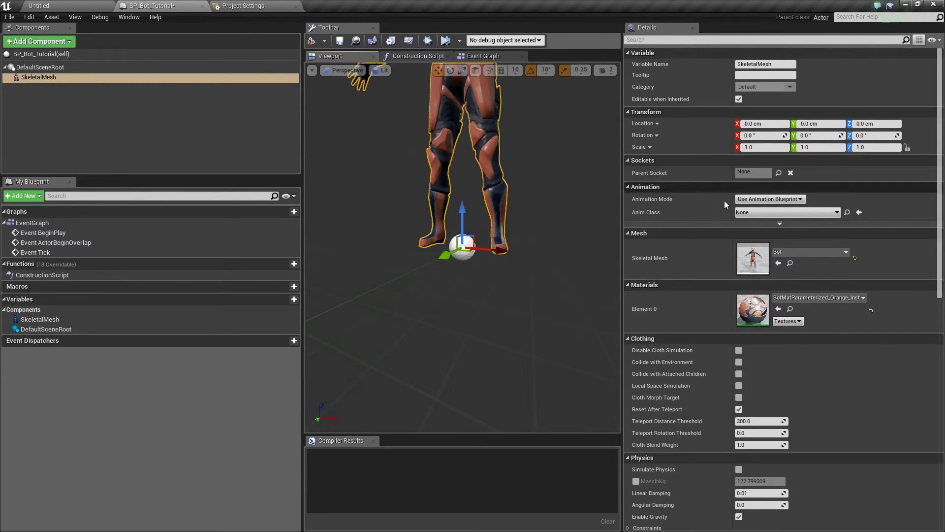
pyautogui.click(751, 216)
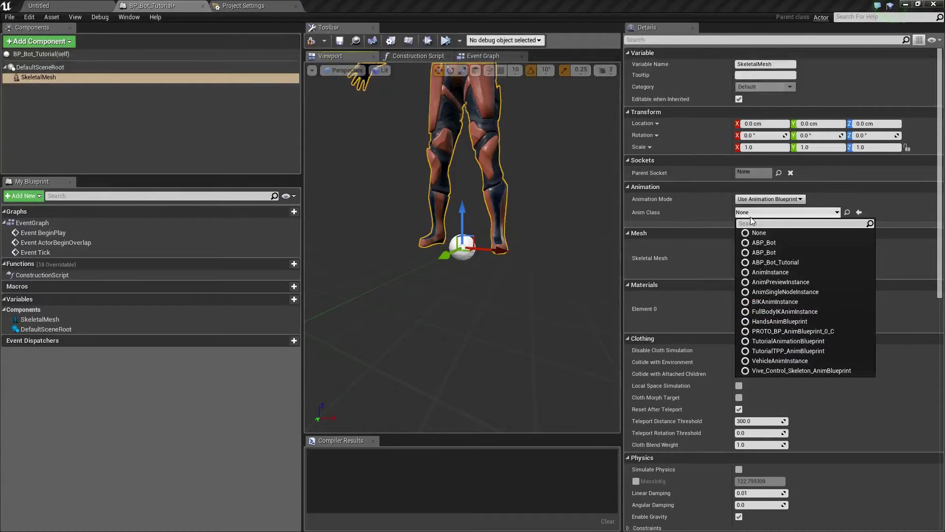
pyautogui.click(770, 242)
pyautogui.moveTo(351, 131); pyautogui.dragTo(379, 157)
pyautogui.scroll(-3, 351, 131)
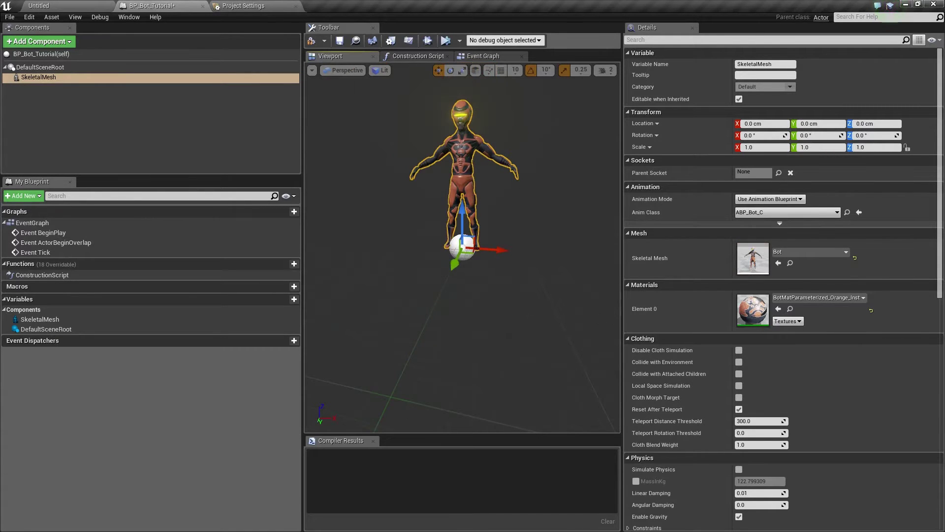
pyautogui.moveTo(428, 192); pyautogui.dragTo(428, 180, button='middle')
pyautogui.scroll(2, 428, 192)
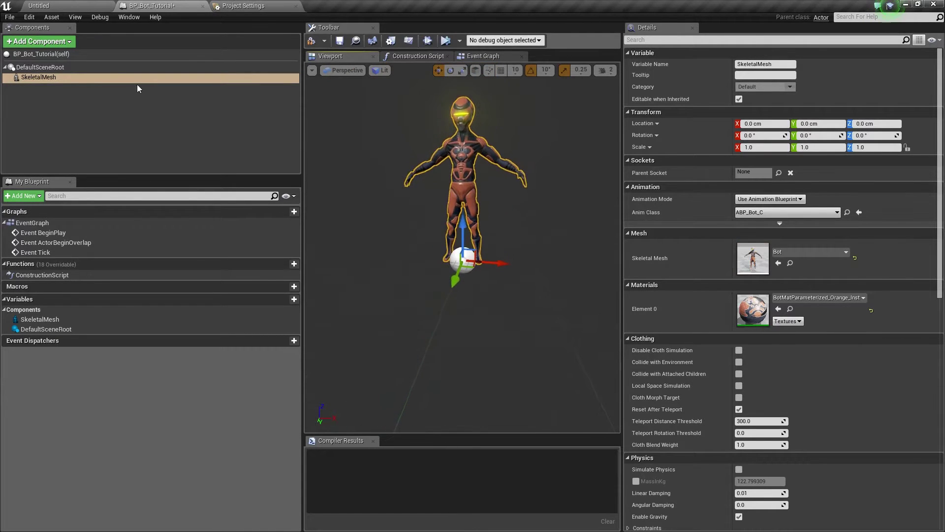
pyautogui.click(312, 41)
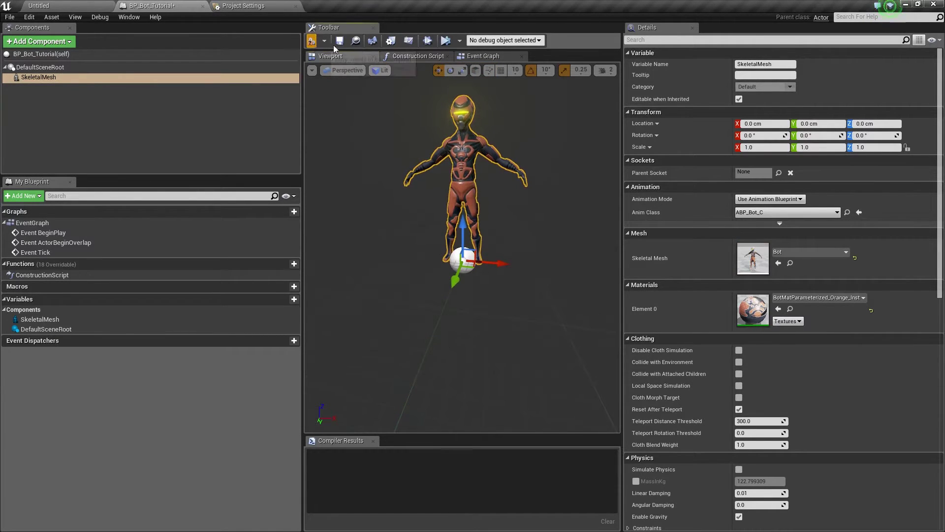
# Step: Add a BIK component to the BP_Bot_Tutorial actor and compile the blueprint
pyautogui.click(63, 42)
pyautogui.write('BIK')
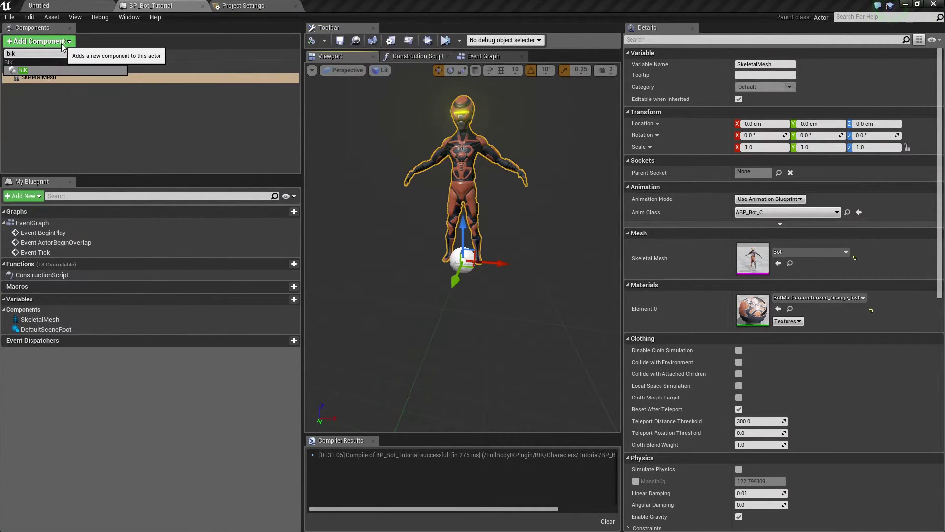
pyautogui.press('Return')
pyautogui.click(34, 87)
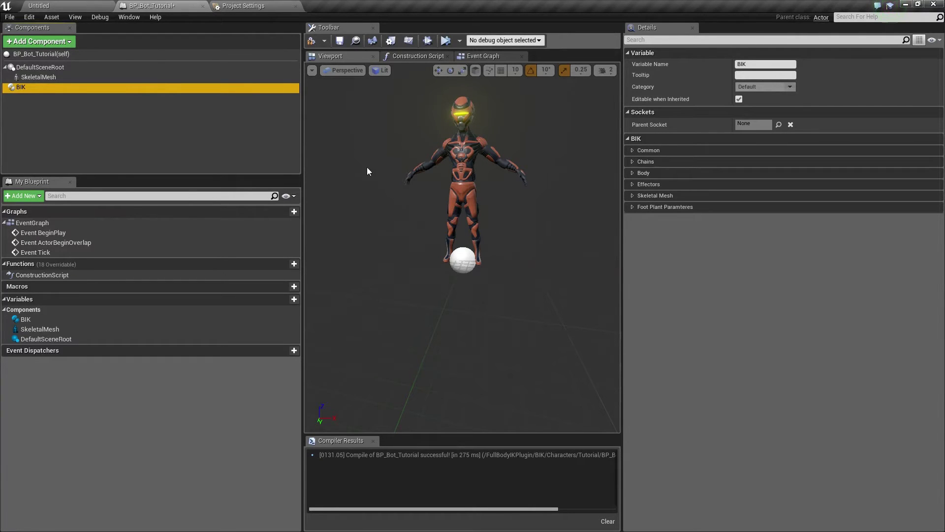
pyautogui.keyDown('alt'); pyautogui.moveTo(367, 167); pyautogui.dragTo(529, 152); pyautogui.keyUp('alt')
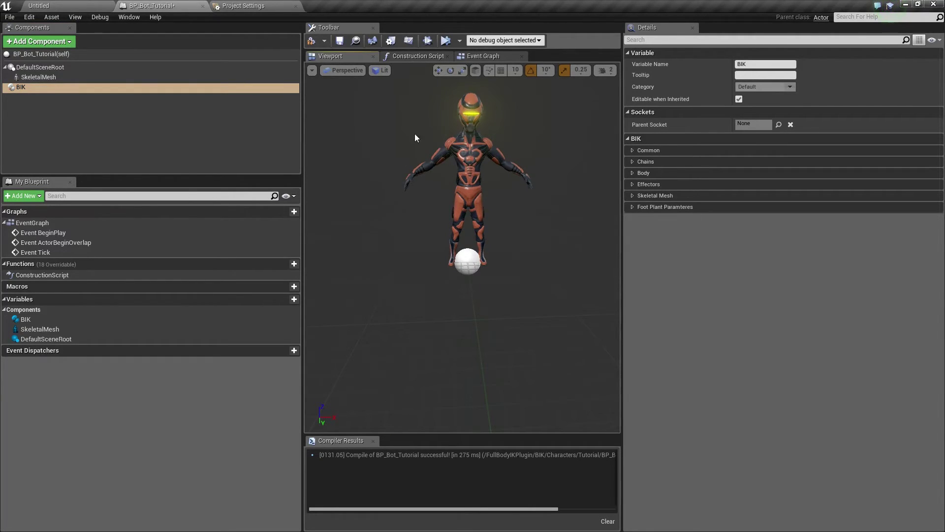
pyautogui.click(312, 42)
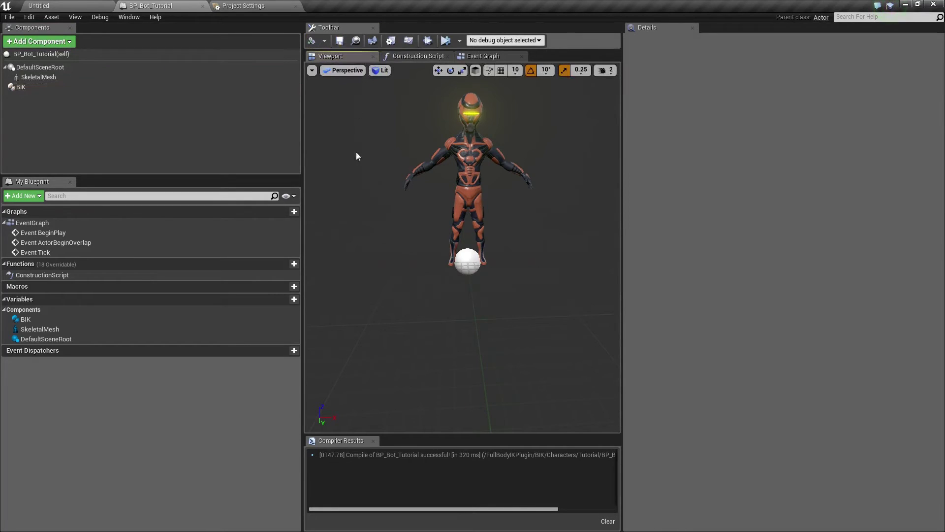
# Step: Add an Effector component to the actor and name it Effector_hand_l
pyautogui.click(69, 43)
pyautogui.write('e')
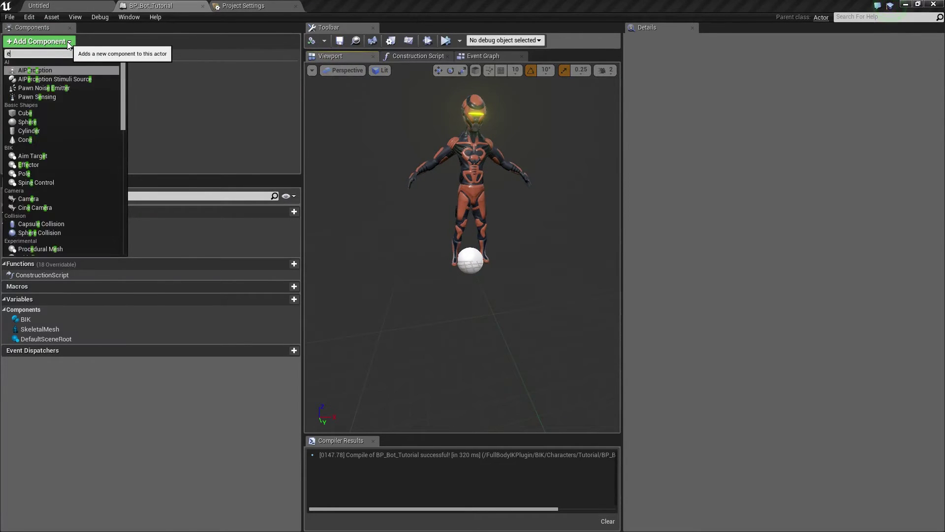
pyautogui.write('ffe')
pyautogui.press('Return')
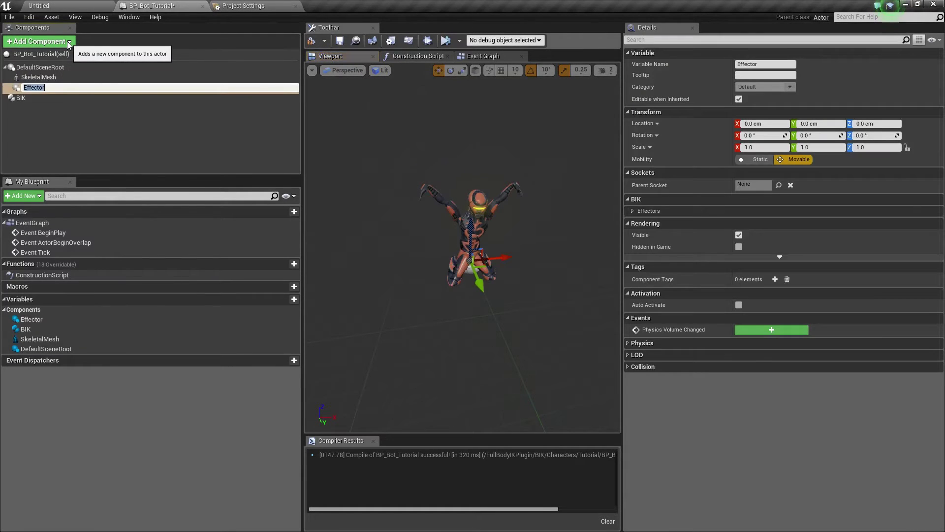
pyautogui.click(64, 86)
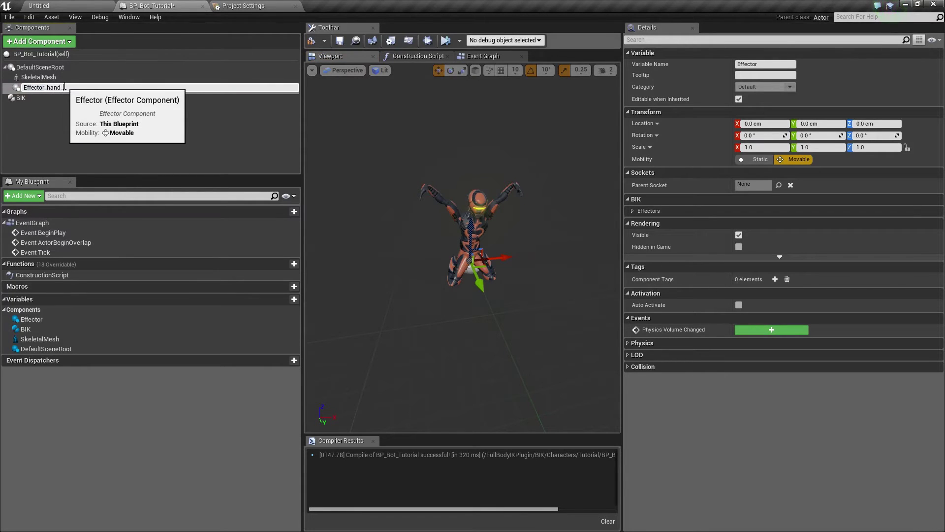
pyautogui.press('Return')
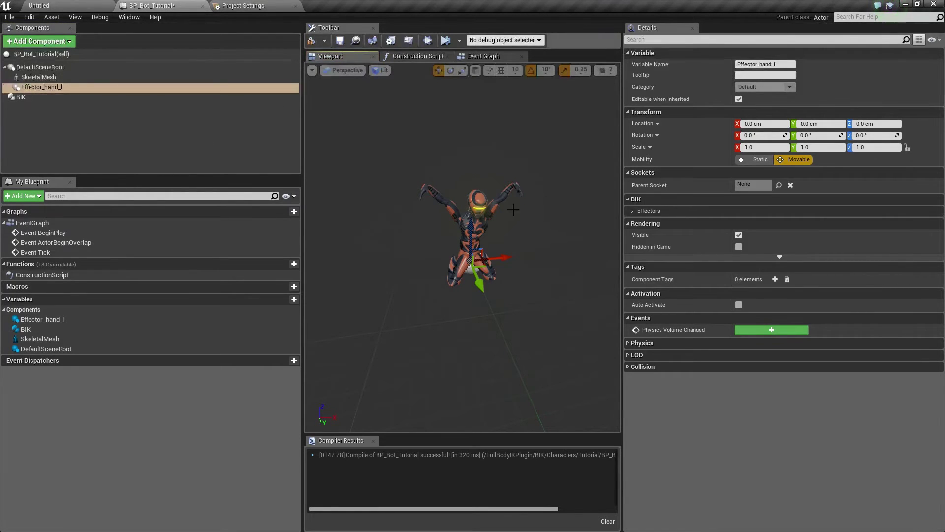
# Step: Set the Effector Bone Name of Effector_hand_l to hand_l
pyautogui.click(633, 212)
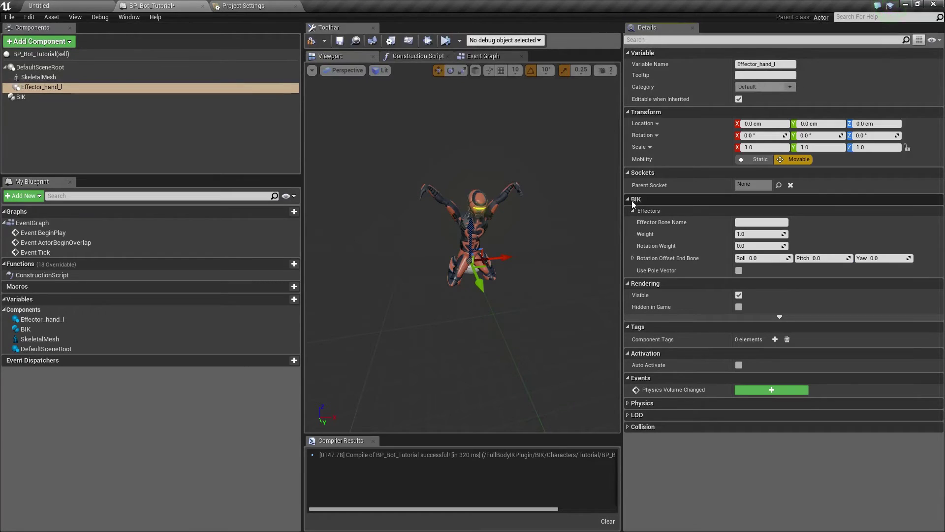
pyautogui.click(756, 221)
pyautogui.write('hand_l')
pyautogui.press('Return')
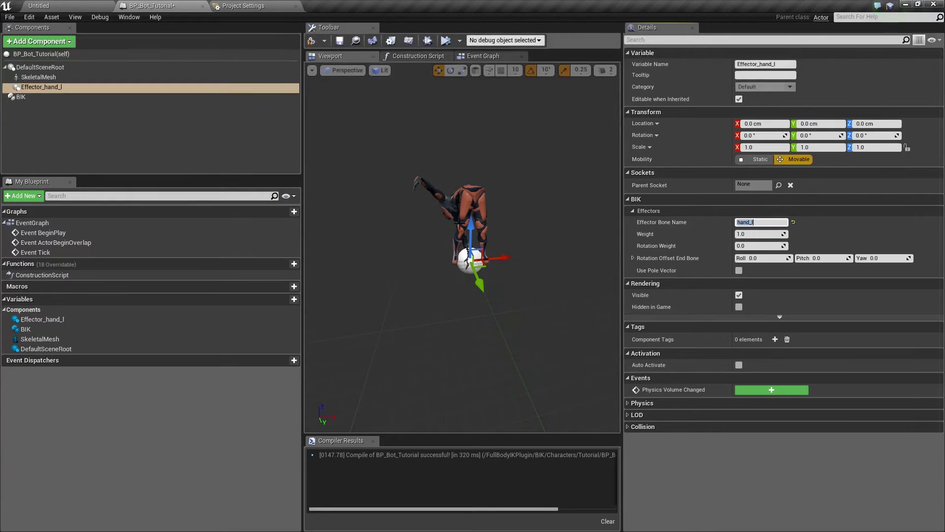
# Step: Move Effector_hand_l up in front of the character's waist, to about Y 31 cm and Z 123 cm
pyautogui.moveTo(471, 231); pyautogui.dragTo(469, 143)
pyautogui.keyDown('alt'); pyautogui.moveTo(507, 197); pyautogui.dragTo(382, 213); pyautogui.keyUp('alt')
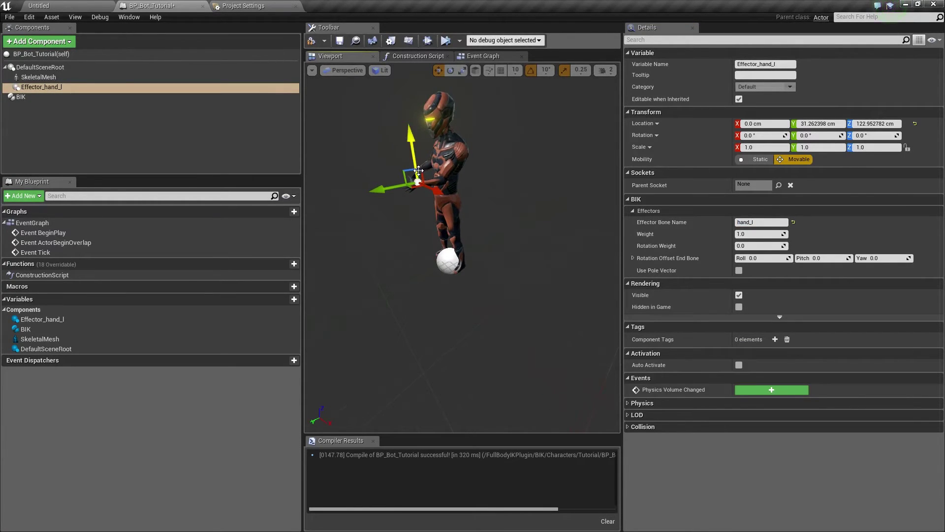
pyautogui.keyDown('alt'); pyautogui.moveTo(521, 246); pyautogui.dragTo(570, 249); pyautogui.keyUp('alt')
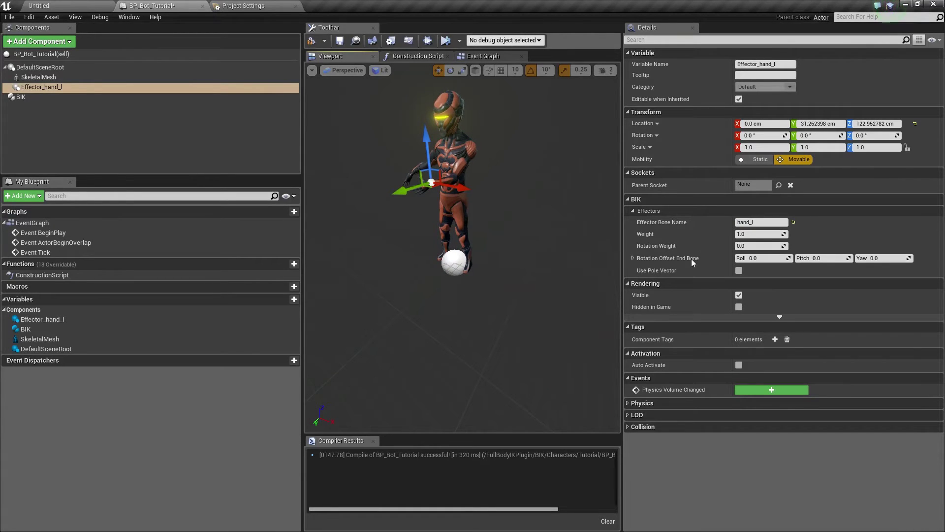
# Step: Set the Rotation Weight of Effector_hand_l to 1.0
pyautogui.click(748, 246)
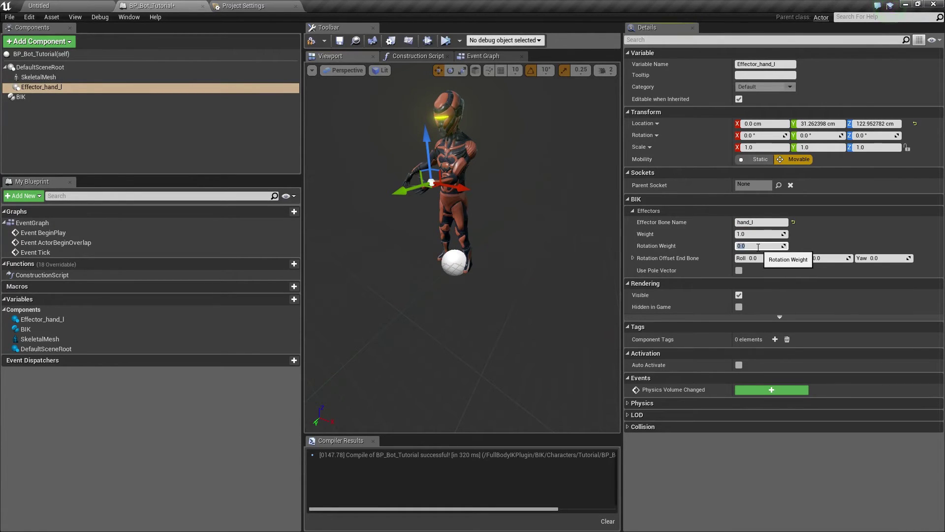
pyautogui.write('1')
pyautogui.press('Return')
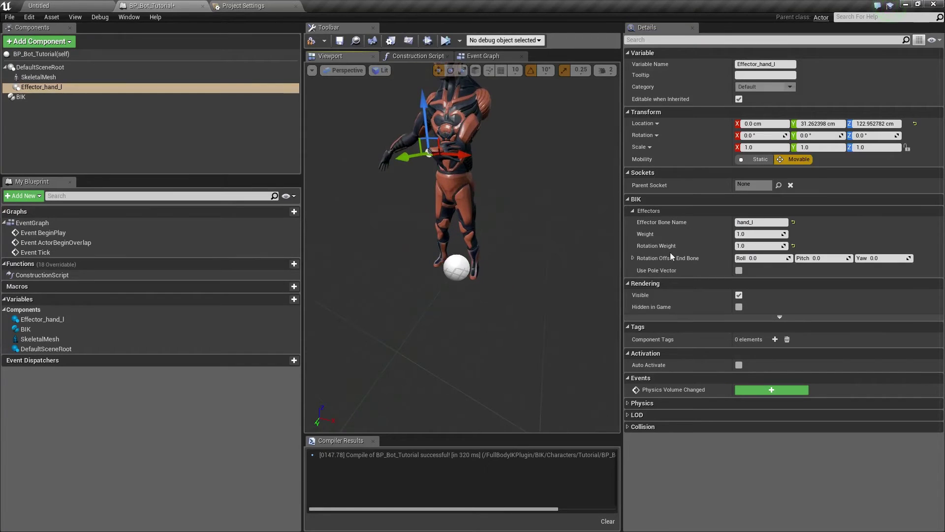
# Step: Rotate Effector_hand_l to about X 170°, Y 0° and Z 110° to orient the left hand
pyautogui.keyDown('alt'); pyautogui.moveTo(445, 237); pyautogui.dragTo(477, 240); pyautogui.keyUp('alt')
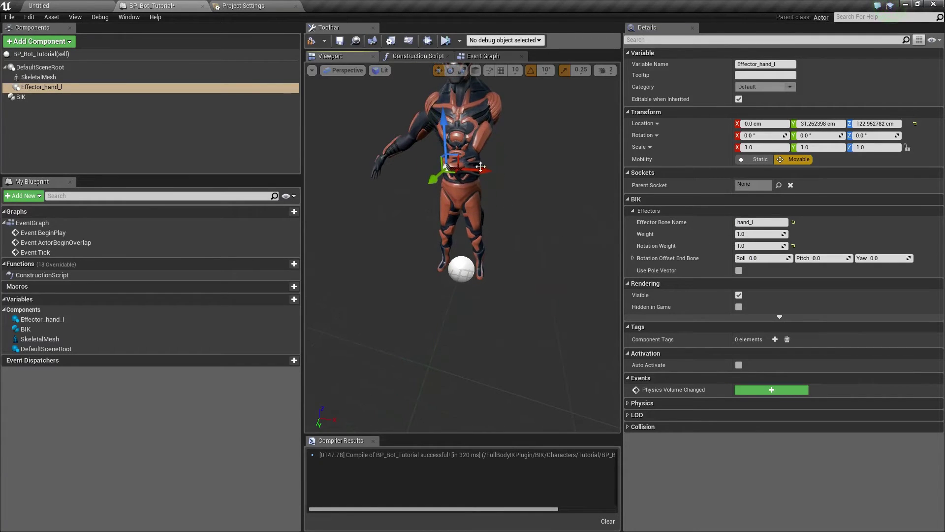
pyautogui.press('e')
pyautogui.moveTo(497, 183); pyautogui.dragTo(408, 200)
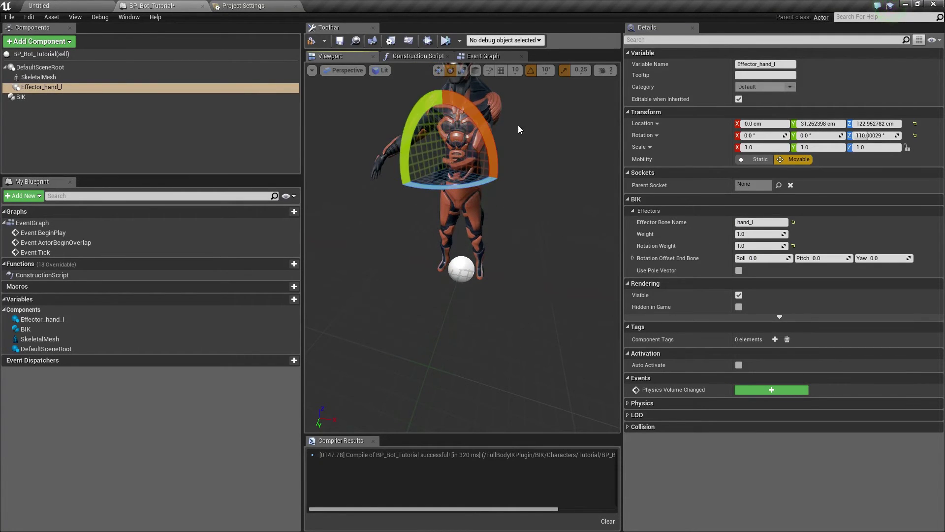
pyautogui.moveTo(496, 138); pyautogui.dragTo(460, 99)
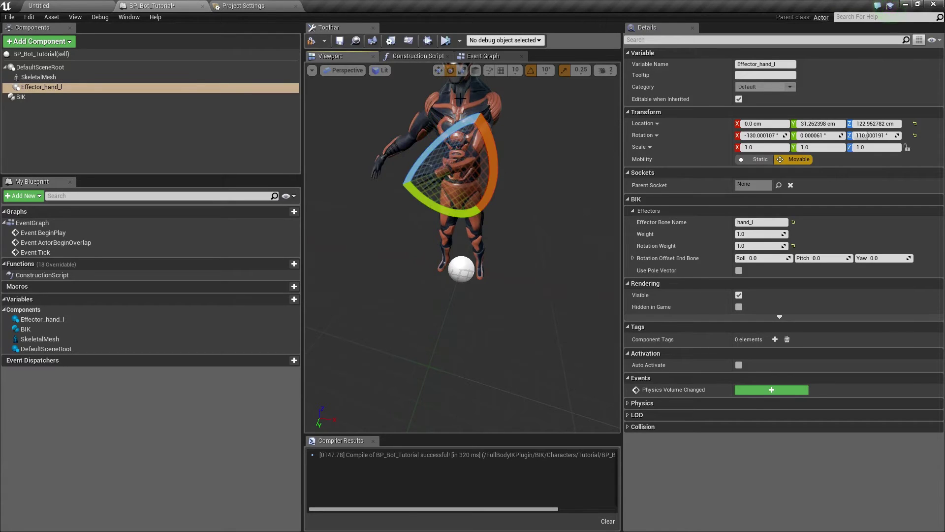
pyautogui.moveTo(497, 160); pyautogui.dragTo(428, 180)
# Step: Reposition Effector_hand_l in front of the chest at about X 13 cm, Y 21 cm and Z 135 cm
pyautogui.press('w')
pyautogui.moveTo(362, 183); pyautogui.dragTo(386, 181)
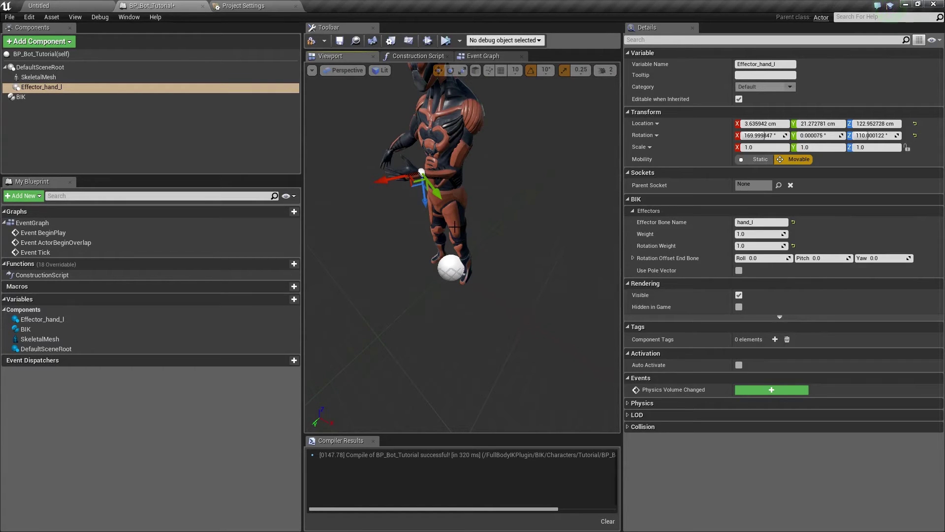
pyautogui.keyDown('alt'); pyautogui.moveTo(408, 222); pyautogui.dragTo(379, 178); pyautogui.keyUp('alt')
pyautogui.keyDown('alt'); pyautogui.moveTo(381, 208); pyautogui.dragTo(434, 199); pyautogui.keyUp('alt')
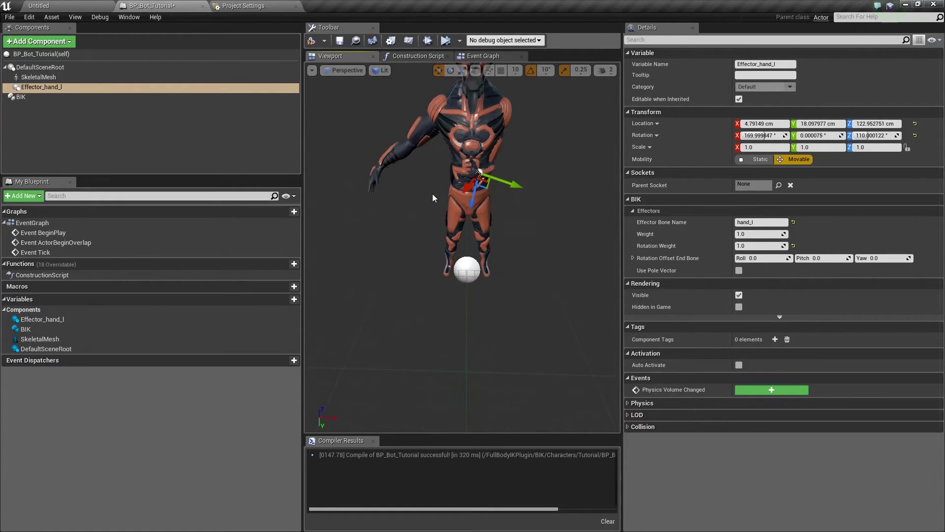
pyautogui.moveTo(504, 182)
pyautogui.mouseDown()
pyautogui.moveTo(487, 195)
pyautogui.moveTo(487, 185)
pyautogui.mouseUp()
pyautogui.moveTo(394, 174); pyautogui.dragTo(375, 181)
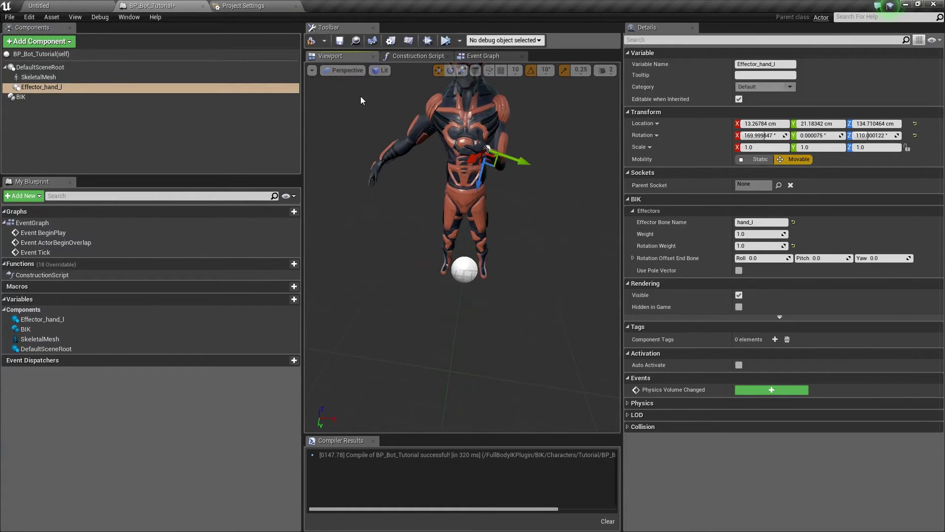
# Step: Duplicate Effector_hand_l and name the copy Effector_hand_r
pyautogui.click(44, 87)
pyautogui.hotkey('ctrl', 'w')
pyautogui.click(48, 98)
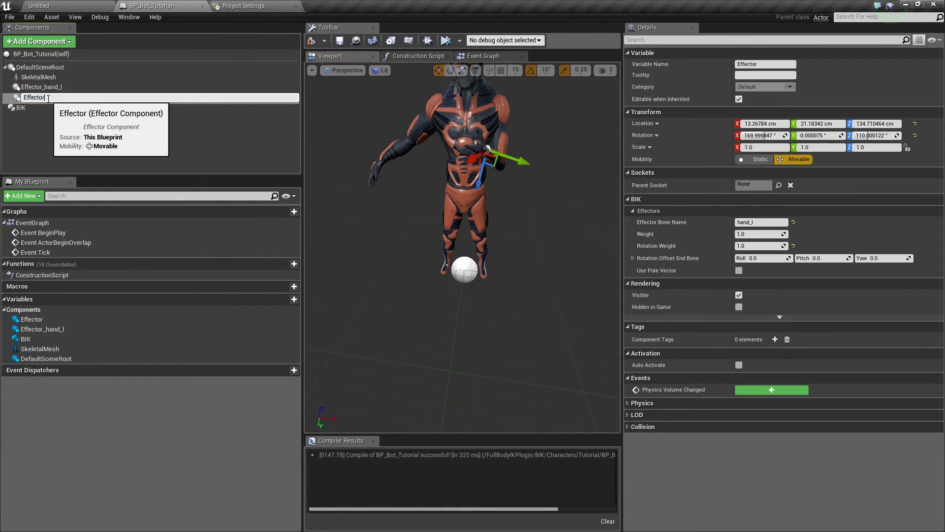
pyautogui.write('_hand_r')
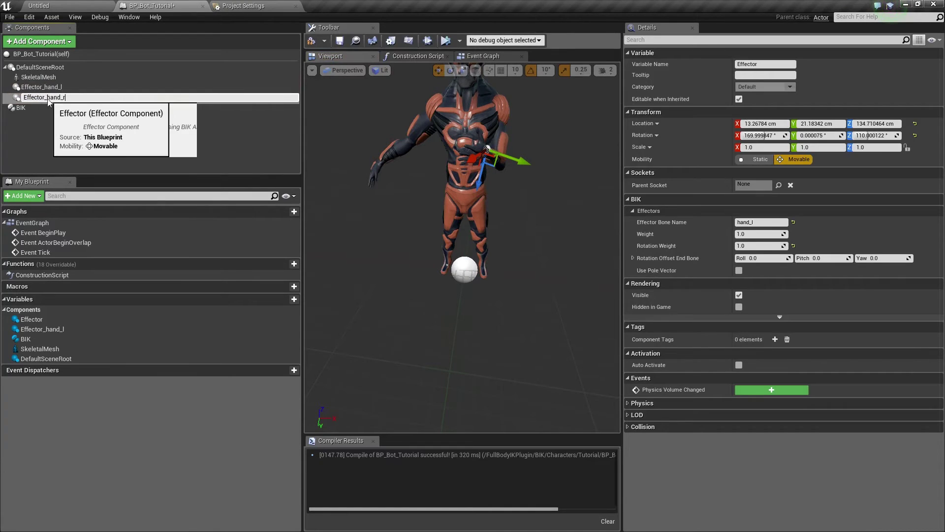
pyautogui.press('Return')
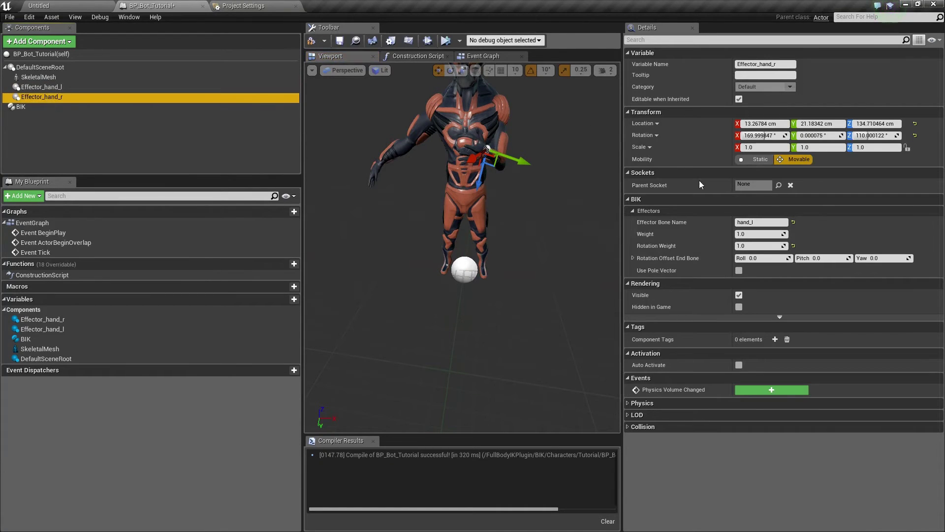
# Step: Set the Effector Bone Name of Effector_hand_r to hand_r
pyautogui.click(774, 223)
pyautogui.write('r')
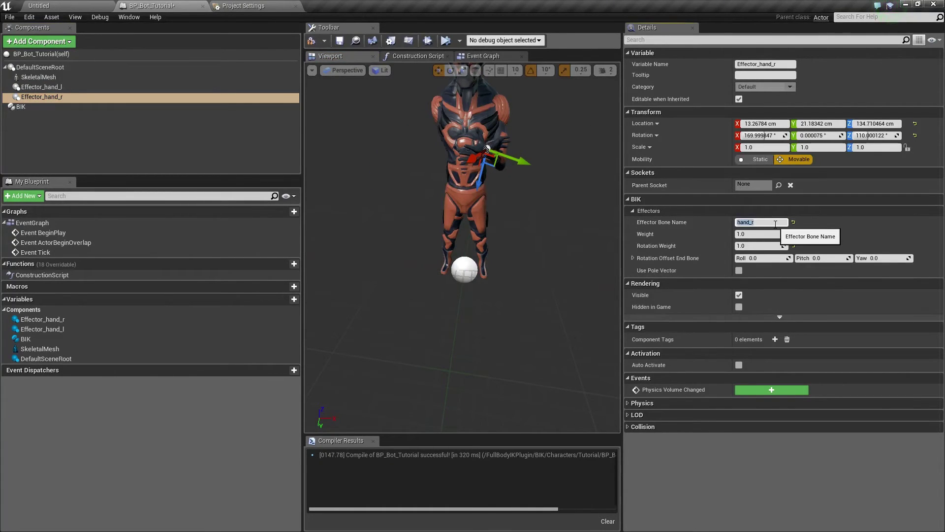
pyautogui.press('Return')
# Step: Move Effector_hand_r in front of the character's right side, to about X -18 cm, Y 29 cm and Z 139 cm
pyautogui.moveTo(514, 158); pyautogui.dragTo(452, 148)
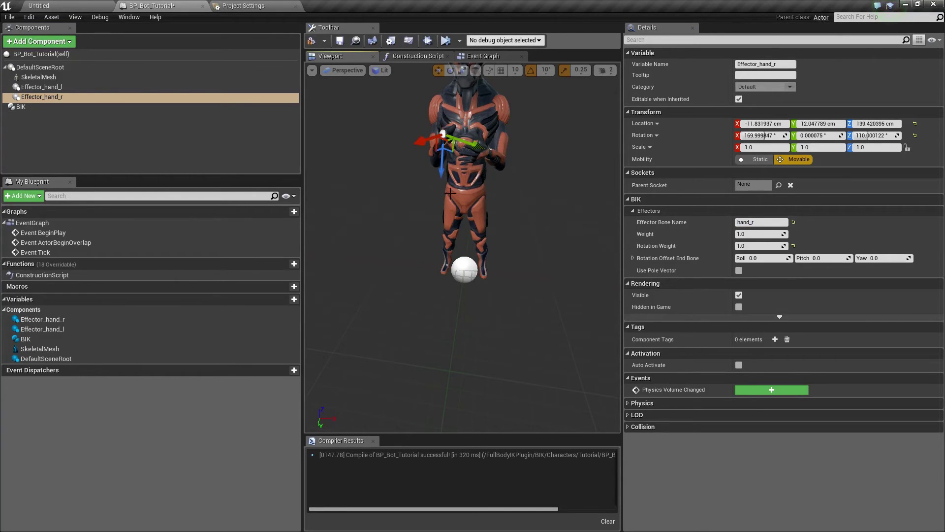
pyautogui.keyDown('alt'); pyautogui.moveTo(450, 193); pyautogui.dragTo(471, 198); pyautogui.keyUp('alt')
pyautogui.scroll(5, 450, 224)
pyautogui.scroll(-8, 449, 224)
pyautogui.moveTo(476, 264); pyautogui.dragTo(493, 278)
pyautogui.keyDown('alt'); pyautogui.moveTo(483, 286); pyautogui.dragTo(509, 273); pyautogui.keyUp('alt')
# Step: Rotate Effector_hand_r to about X 2°, Y 10° and Z -89° to orient the right hand
pyautogui.press('e')
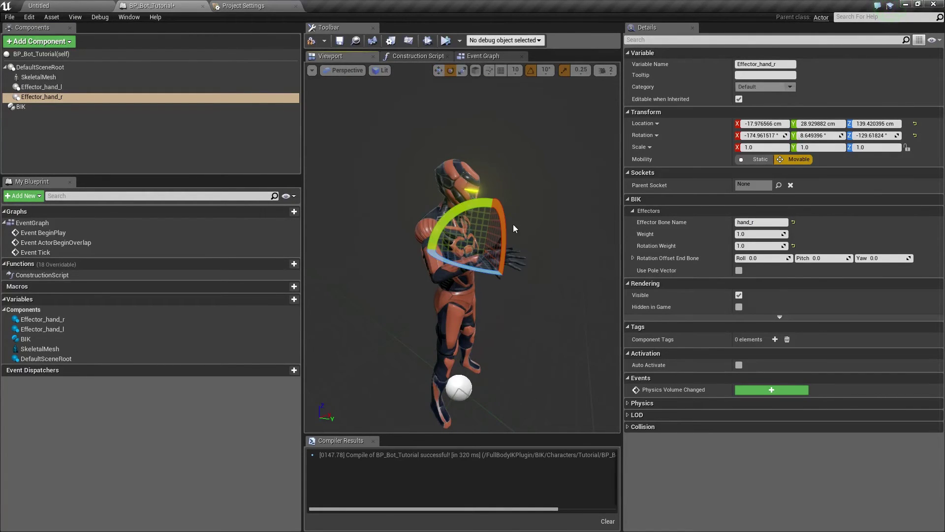
pyautogui.moveTo(505, 233); pyautogui.dragTo(498, 180)
pyautogui.press('w')
pyautogui.keyDown('alt'); pyautogui.moveTo(478, 272); pyautogui.dragTo(508, 301); pyautogui.keyUp('alt')
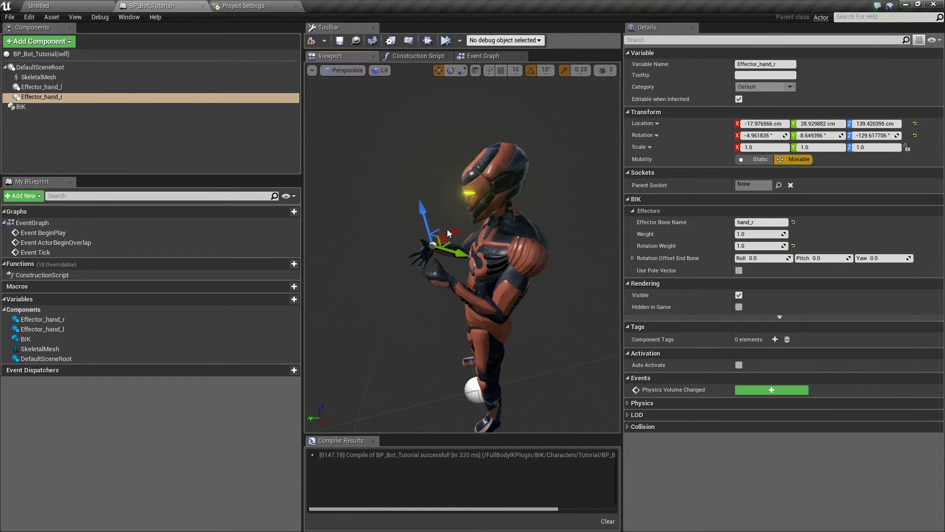
pyautogui.press('e')
pyautogui.moveTo(433, 276); pyautogui.dragTo(445, 272)
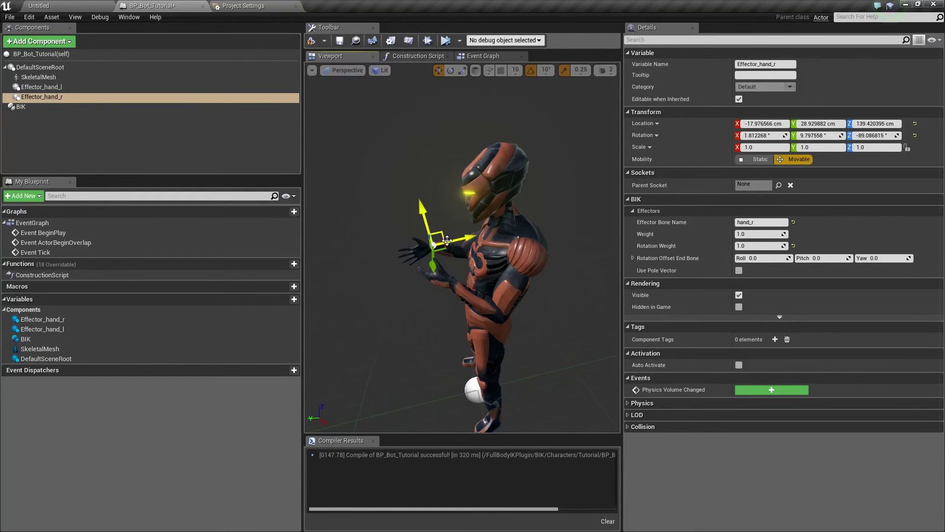
# Step: Move Effector_hand_l forward to about X 7 cm, Y 37 cm and Z 133 cm
pyautogui.click(95, 87)
pyautogui.scroll(-4, 463, 284)
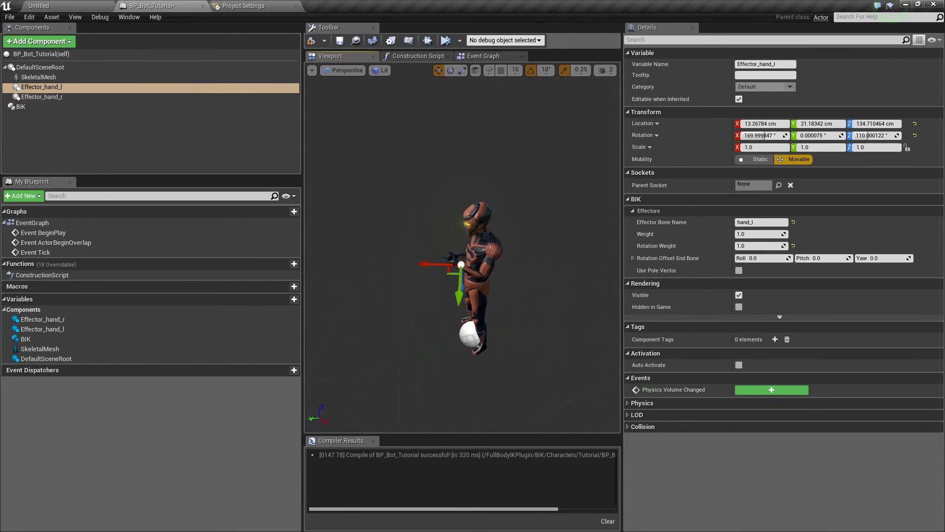
pyautogui.moveTo(449, 271); pyautogui.dragTo(531, 315)
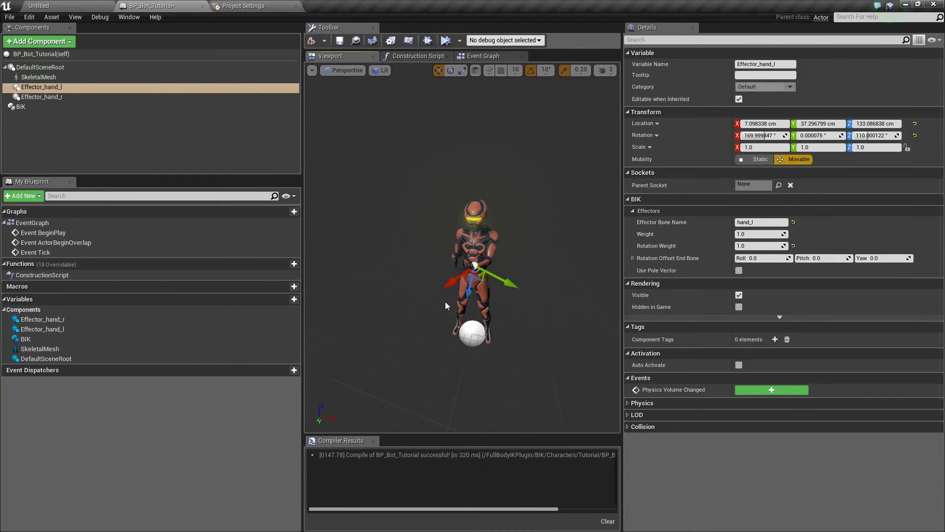
# Step: Reposition Effector_hand_r at about X -11 cm, Y 11 cm and Z 128 cm, and compile and save the blueprint
pyautogui.click(94, 97)
pyautogui.moveTo(490, 261); pyautogui.dragTo(496, 262)
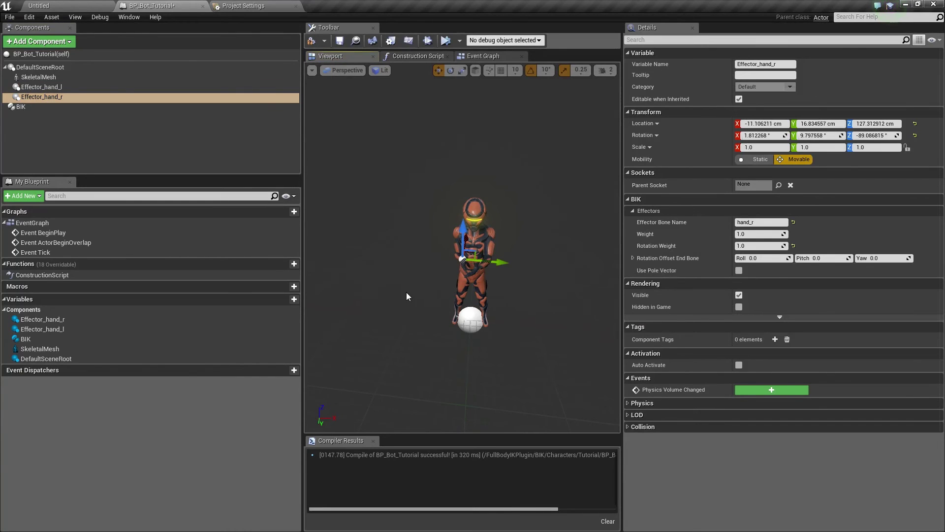
pyautogui.keyDown('alt'); pyautogui.moveTo(407, 296); pyautogui.dragTo(529, 276); pyautogui.keyUp('alt')
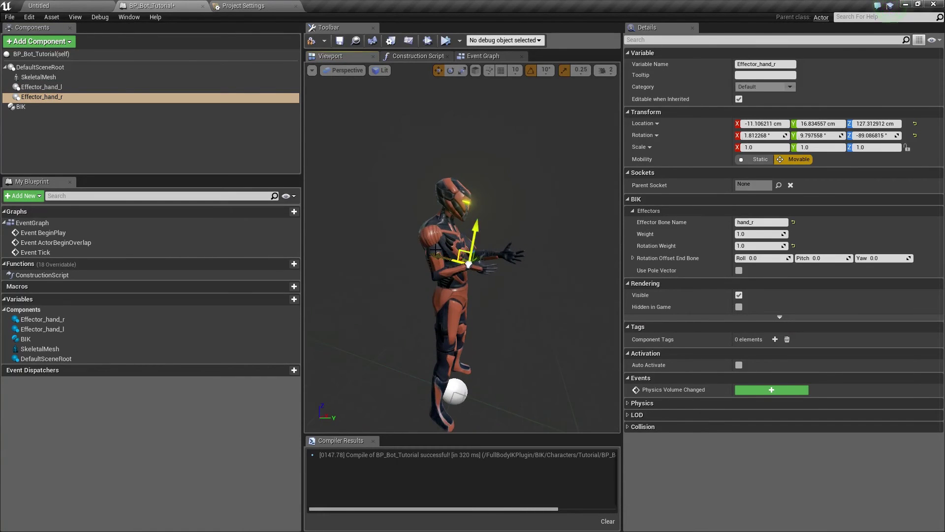
pyautogui.moveTo(434, 249); pyautogui.dragTo(427, 247)
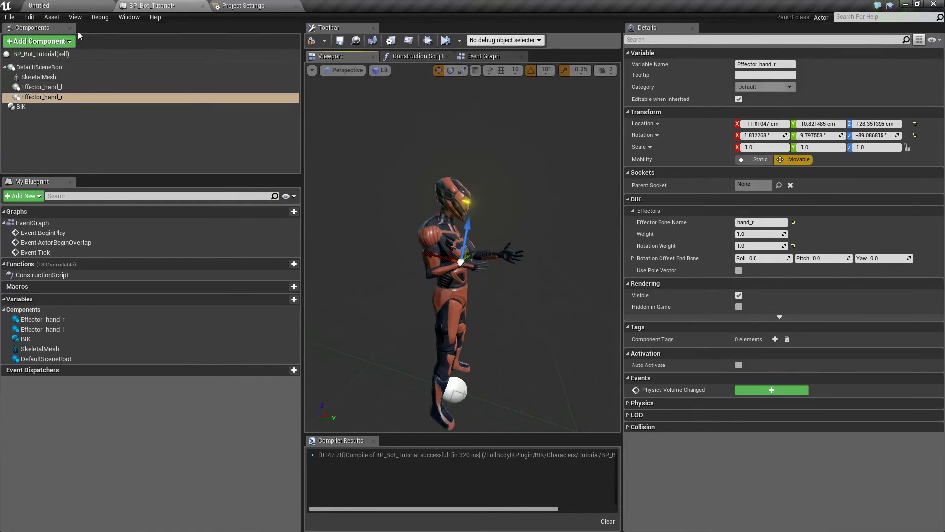
pyautogui.click(311, 41)
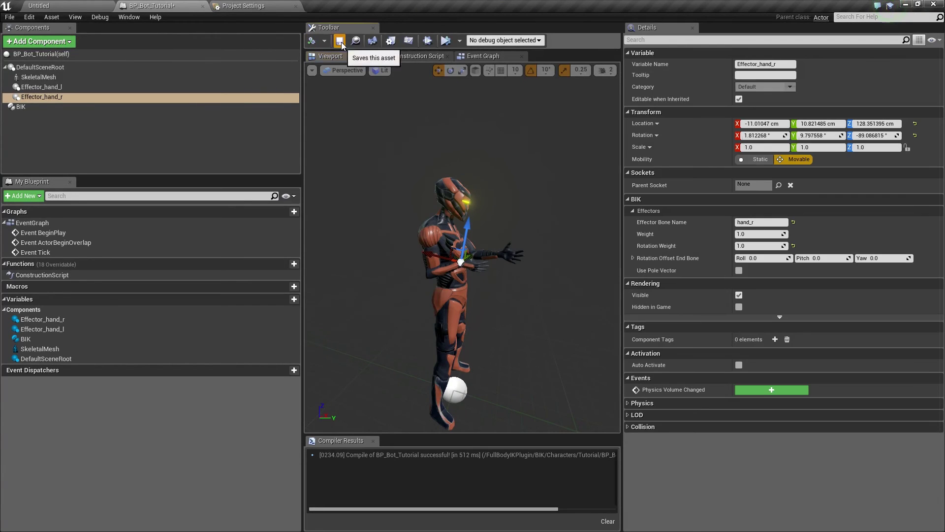
pyautogui.click(340, 42)
# Step: Add a BLook component to the actor and select it
pyautogui.click(64, 43)
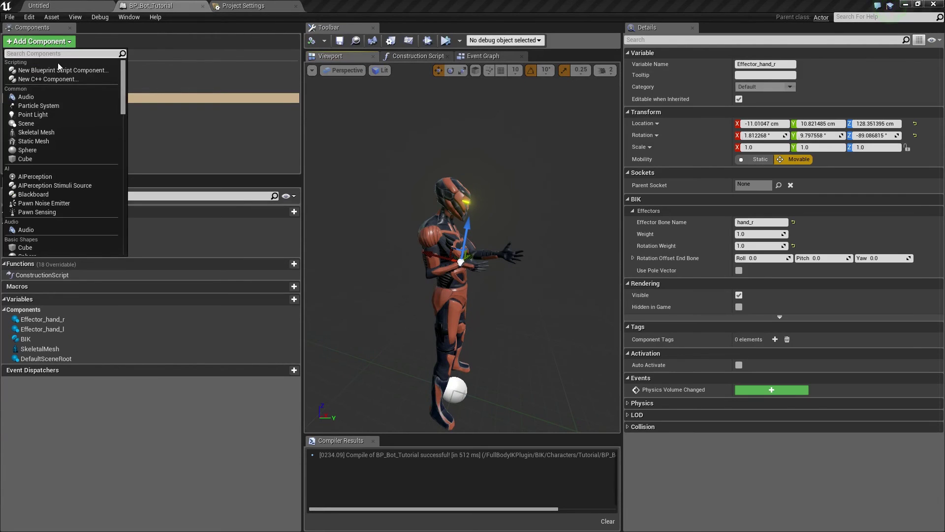
pyautogui.write('blook')
pyautogui.press('Return')
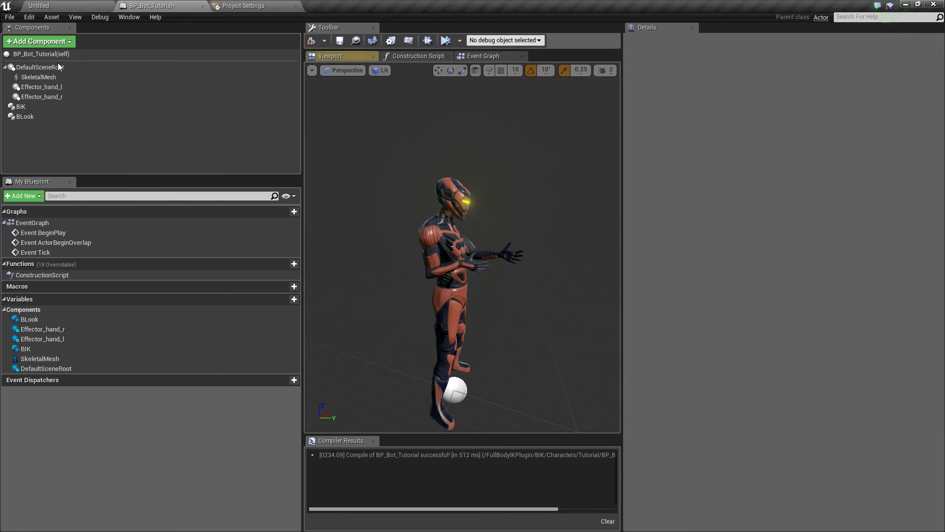
pyautogui.click(27, 118)
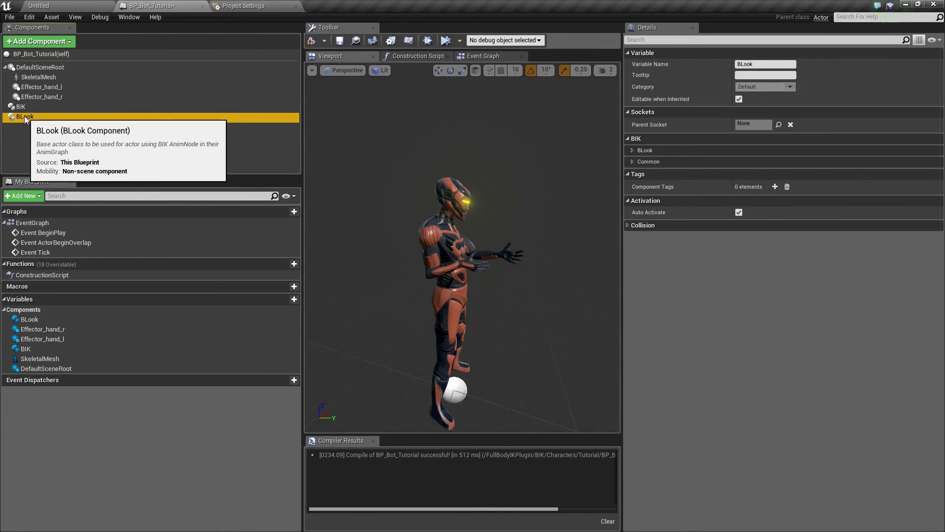
# Step: Add an AimTarget component and move it in front of the head, to about Y 64 cm and Z 188 cm
pyautogui.click(59, 44)
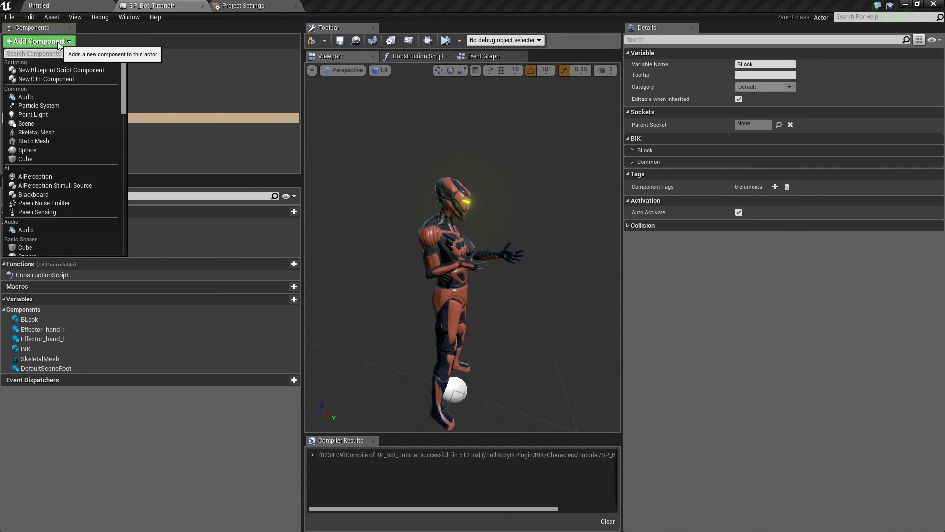
pyautogui.click(58, 43)
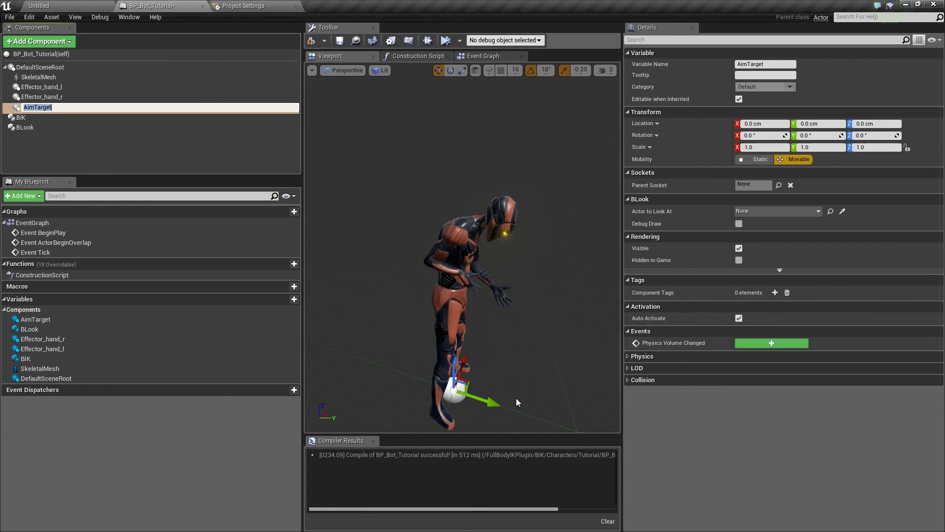
pyautogui.scroll(-4, 502, 379)
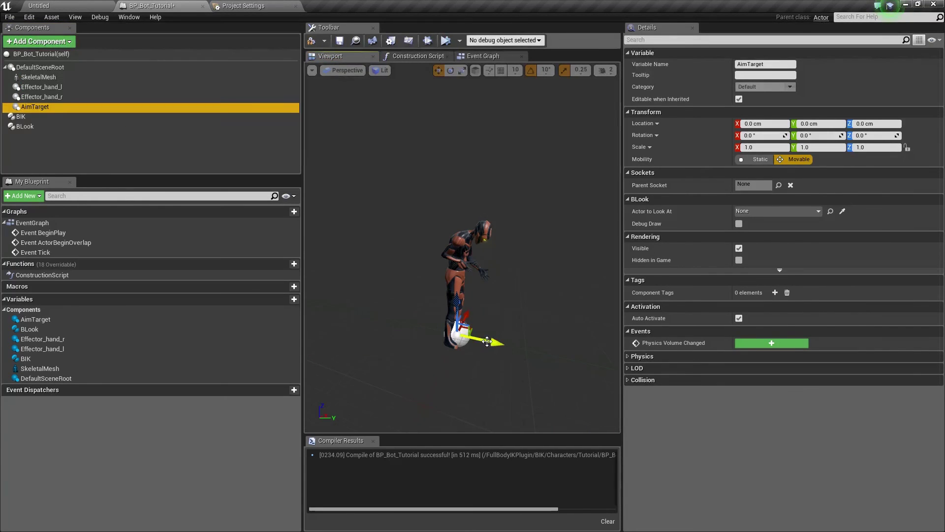
pyautogui.moveTo(488, 341); pyautogui.dragTo(507, 189)
pyautogui.keyDown('alt'); pyautogui.moveTo(496, 236); pyautogui.dragTo(354, 242); pyautogui.keyUp('alt')
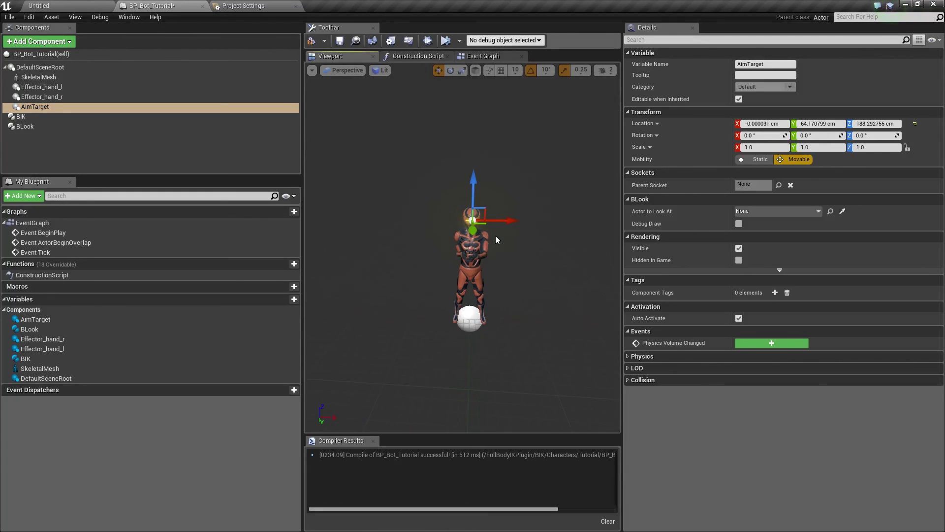
# Step: Raise the AimTarget to about Z 200 cm and move it along X to both sides of the head to test the look-at
pyautogui.moveTo(499, 218); pyautogui.dragTo(635, 228)
pyautogui.moveTo(545, 195)
pyautogui.mouseDown()
pyautogui.moveTo(548, 298)
pyautogui.moveTo(551, 185)
pyautogui.mouseUp()
pyautogui.keyDown('alt'); pyautogui.moveTo(495, 262); pyautogui.dragTo(384, 264); pyautogui.keyUp('alt')
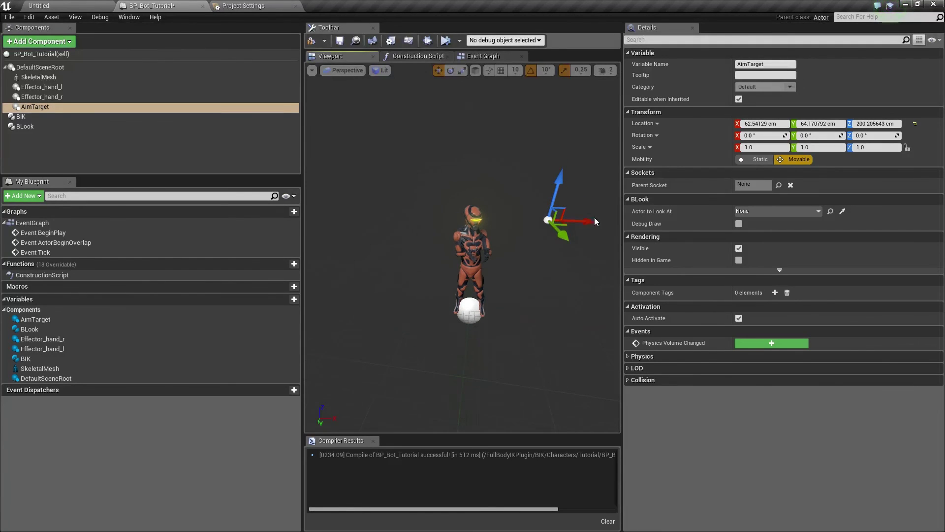
pyautogui.moveTo(595, 217); pyautogui.dragTo(416, 216)
pyautogui.keyDown('alt'); pyautogui.moveTo(426, 306); pyautogui.dragTo(492, 302); pyautogui.keyUp('alt')
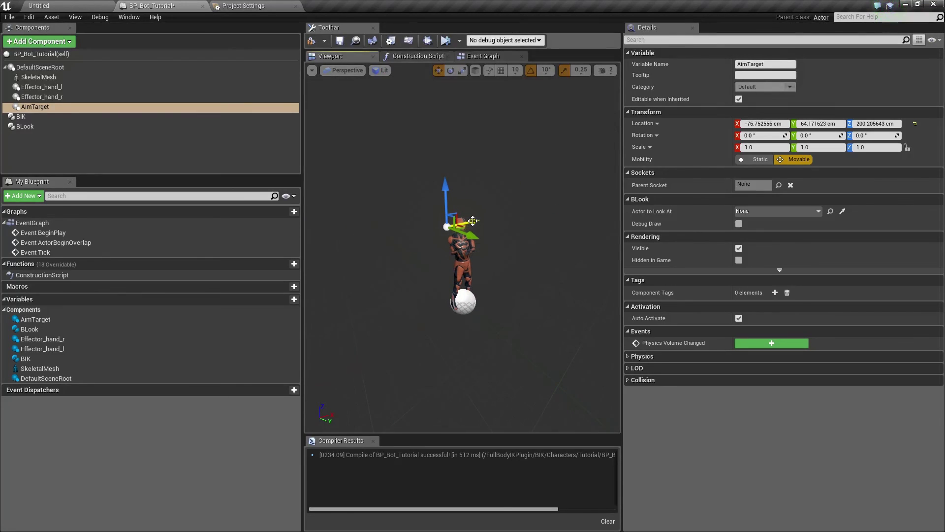
pyautogui.moveTo(473, 221); pyautogui.dragTo(558, 215)
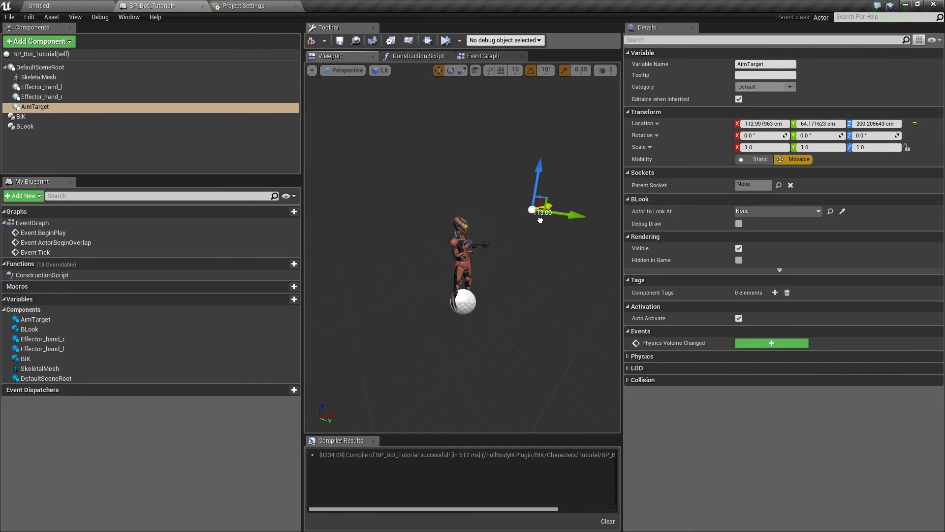